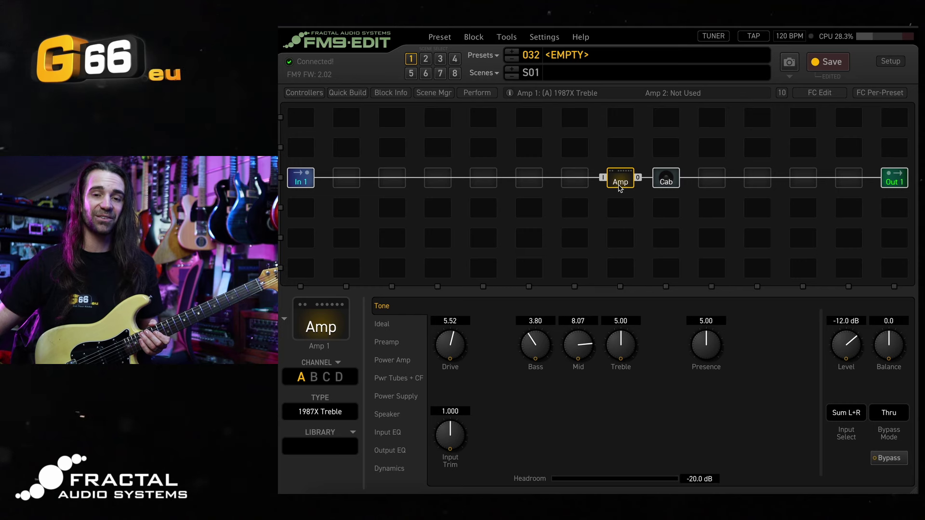
Set the Input 1 block's noise gate to a threshold of -47.3 dB and a release of 20.70 ms.
{"action": "left_click", "coordinate": [658, 182]}
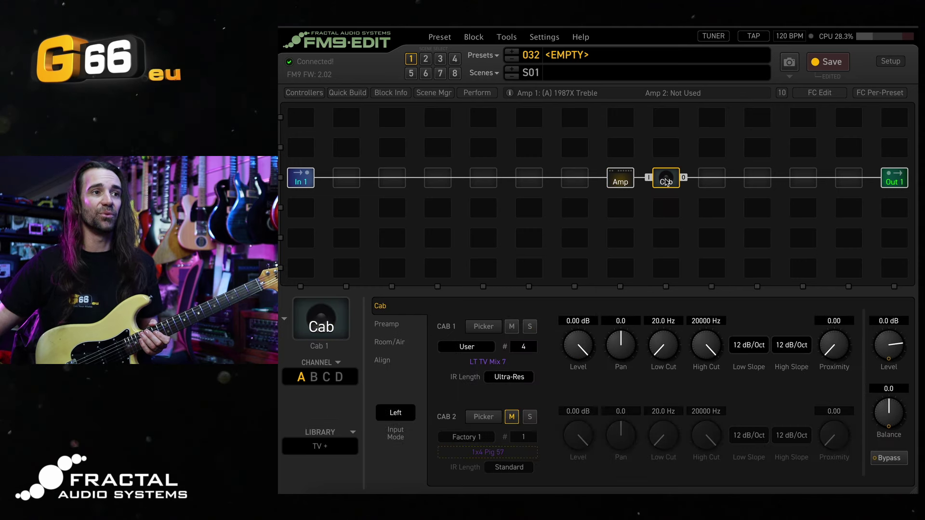
{"action": "left_click", "coordinate": [620, 182]}
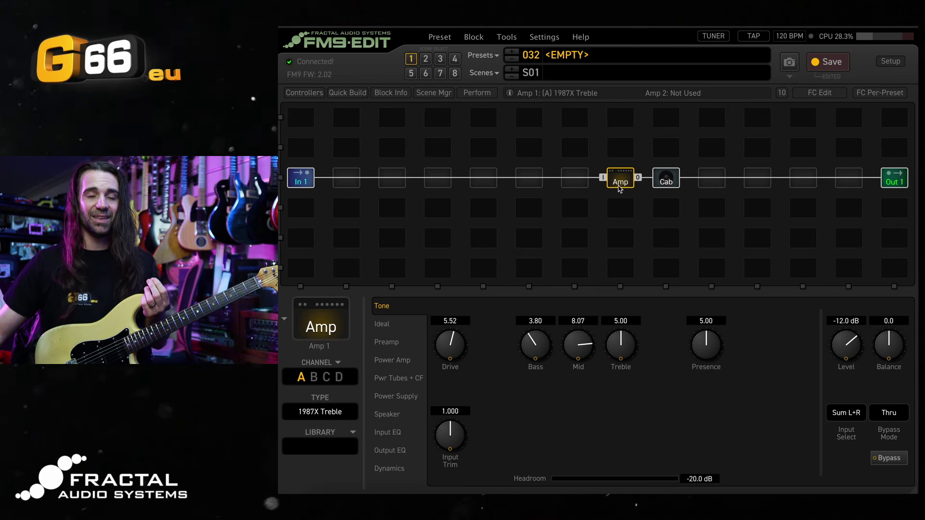
{"action": "left_click", "coordinate": [310, 180]}
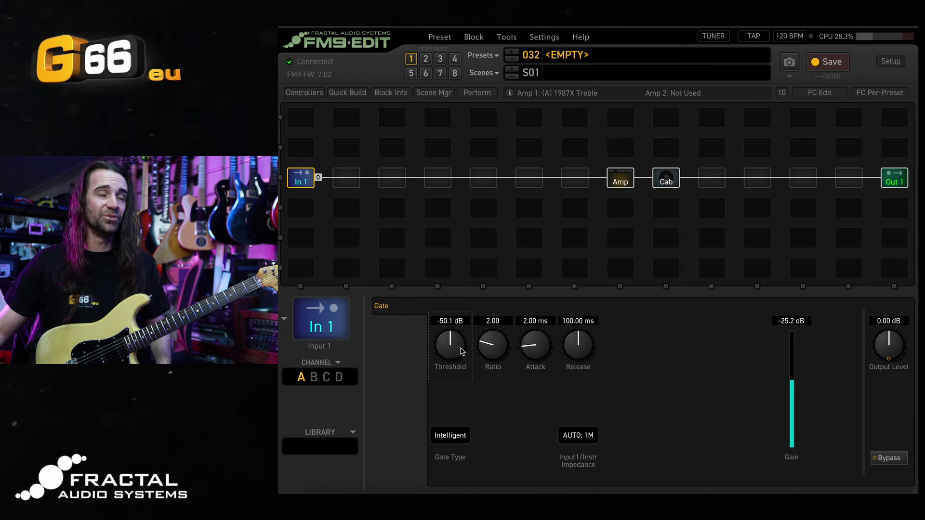
{"action": "left_click_drag", "start_coordinate": [459, 348], "coordinate": [460, 346]}
{"action": "left_click_drag", "start_coordinate": [578, 343], "coordinate": [537, 385]}
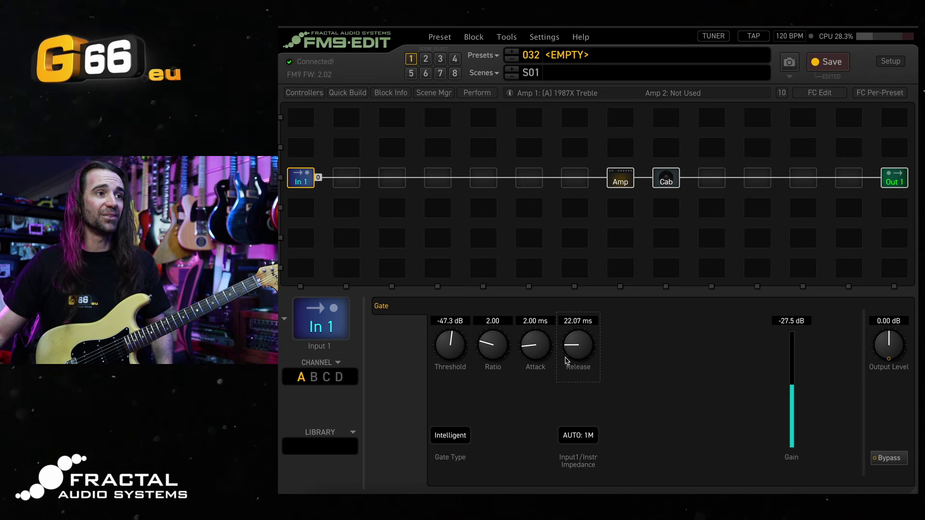
{"action": "left_click_drag", "start_coordinate": [582, 347], "coordinate": [582, 349]}
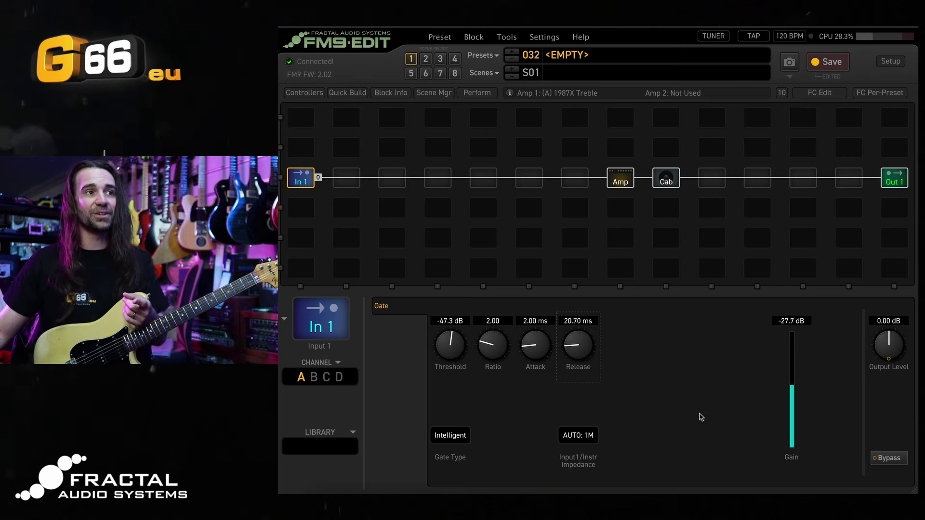
In the Cab block's room settings, set Room Level to 34.9 %, Room Shape to Hall and Room Size to 30.00 m.
{"action": "left_click", "coordinate": [668, 186]}
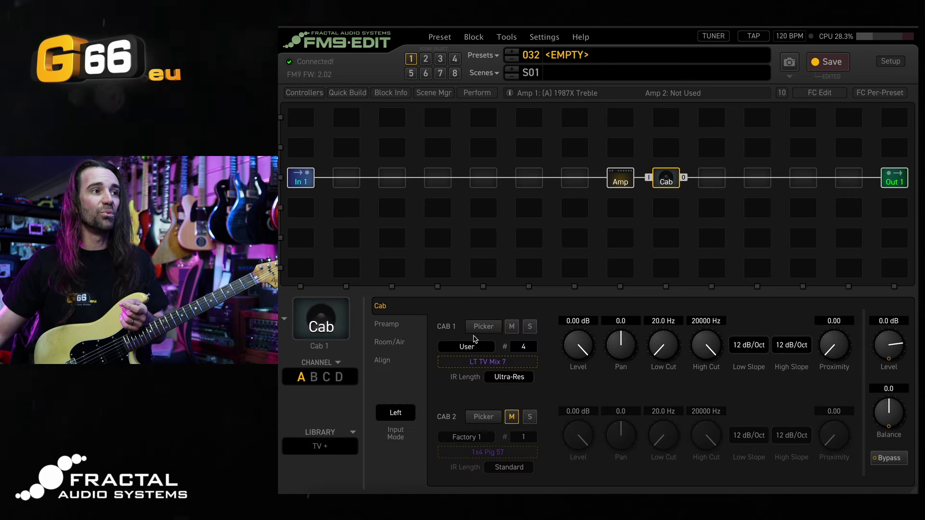
{"action": "left_click", "coordinate": [389, 342]}
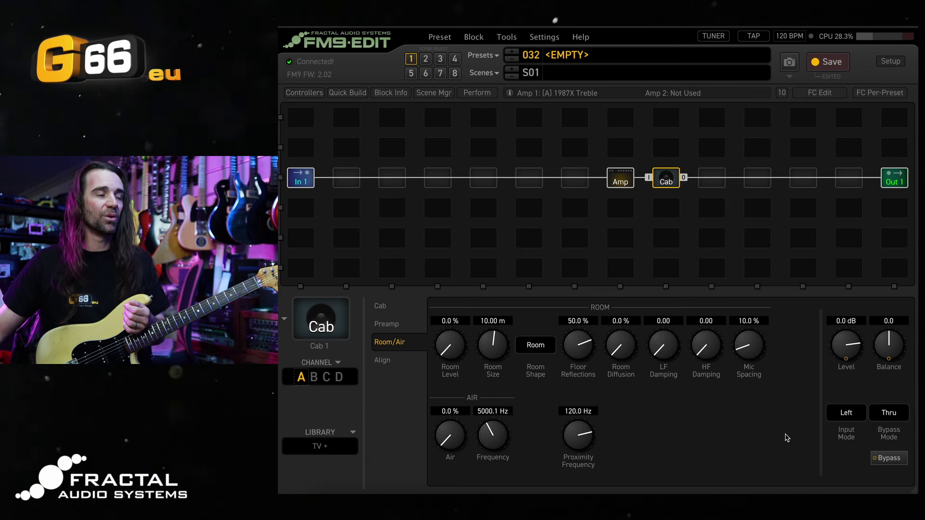
{"action": "mouse_move", "coordinate": [450, 345]}
{"action": "left_mouse_down"}
{"action": "mouse_move", "coordinate": [473, 291]}
{"action": "mouse_move", "coordinate": [454, 346]}
{"action": "left_mouse_up"}
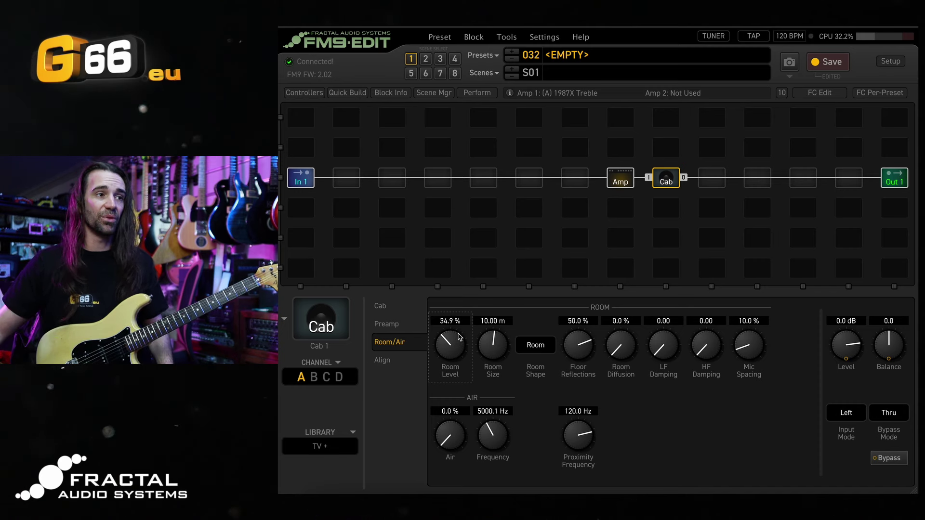
{"action": "left_click", "coordinate": [540, 347]}
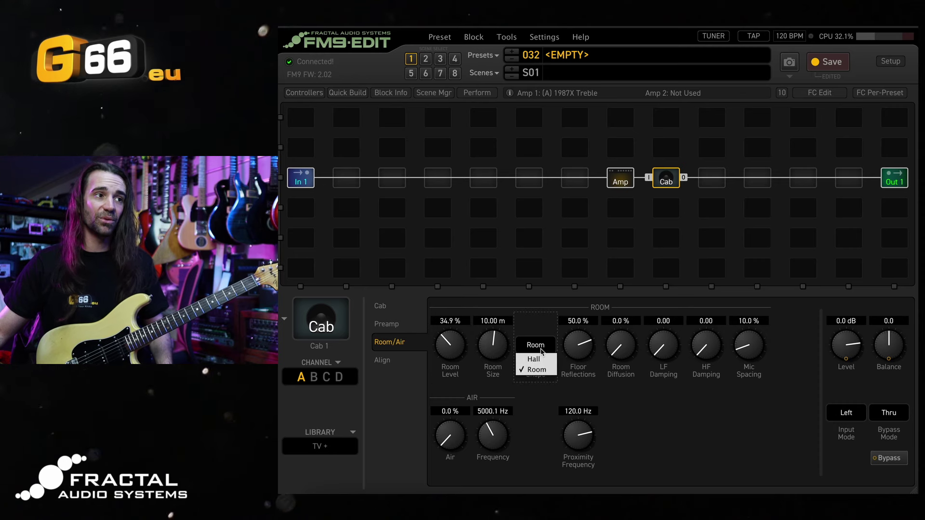
{"action": "left_click", "coordinate": [547, 329]}
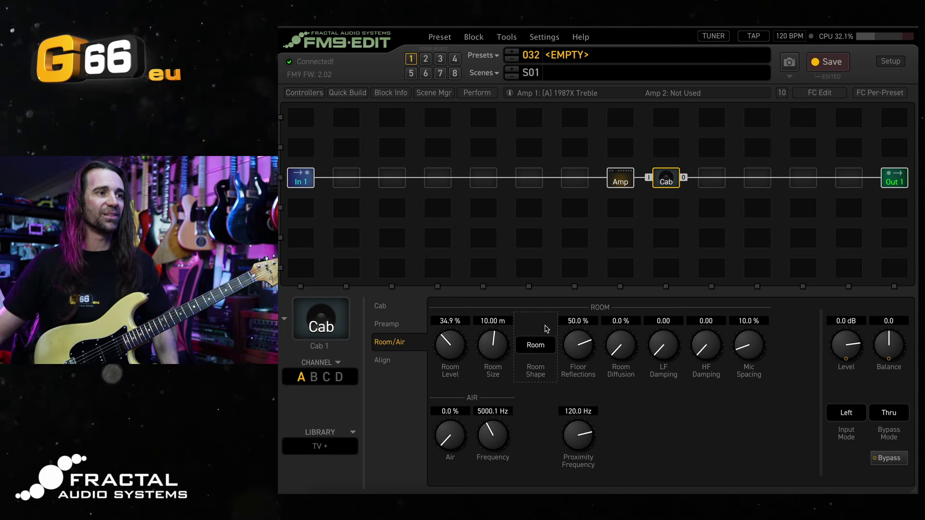
{"action": "left_click", "coordinate": [530, 346]}
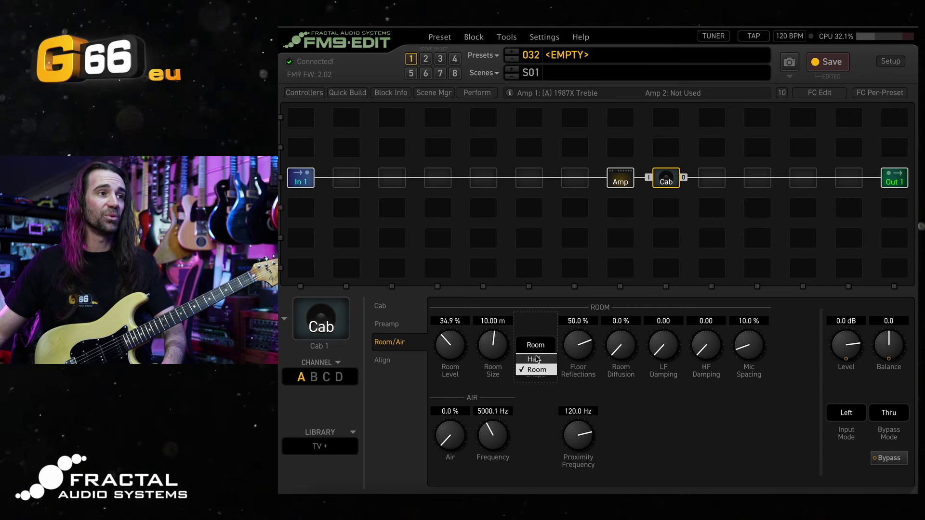
{"action": "left_click", "coordinate": [532, 358]}
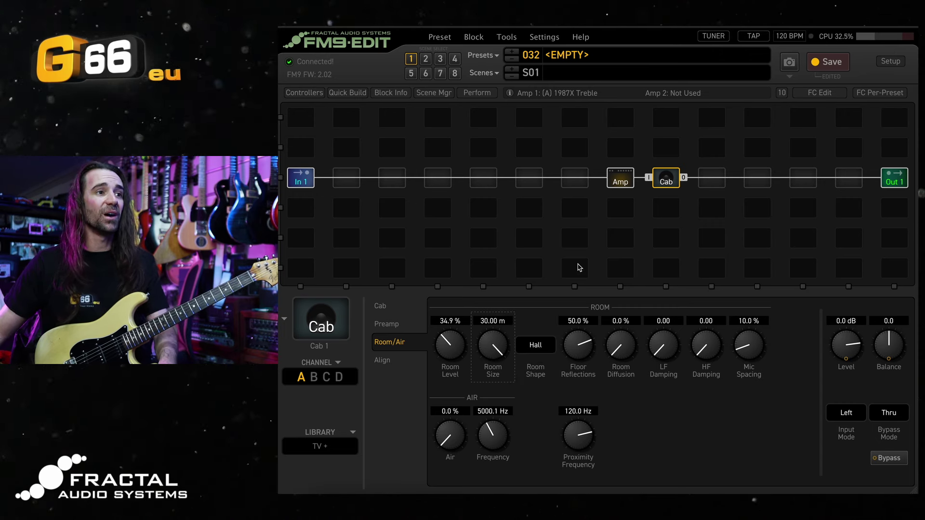
Set the cab's Room Diffusion to 36.5 %, Mic Spacing to 57.7 % and HF Damping to 3.70.
{"action": "left_click_drag", "start_coordinate": [638, 353], "coordinate": [665, 282]}
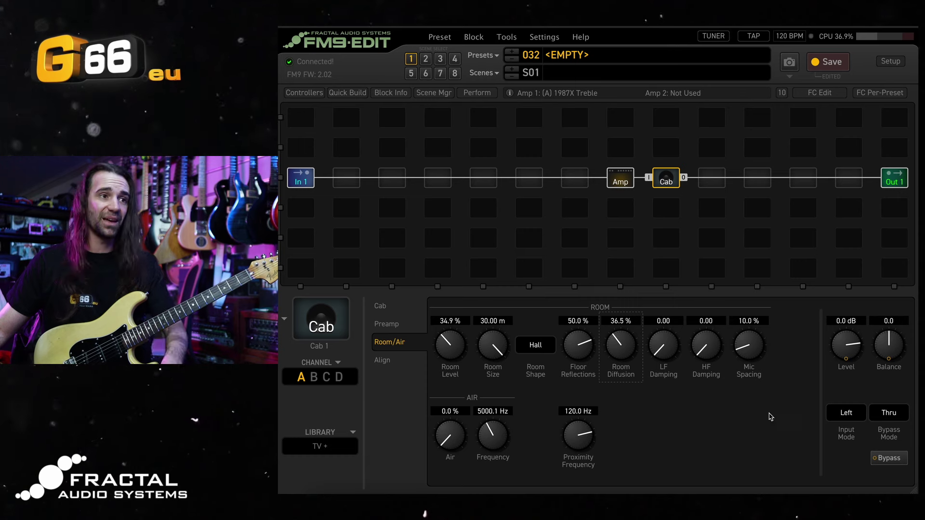
{"action": "left_click_drag", "start_coordinate": [766, 332], "coordinate": [802, 265]}
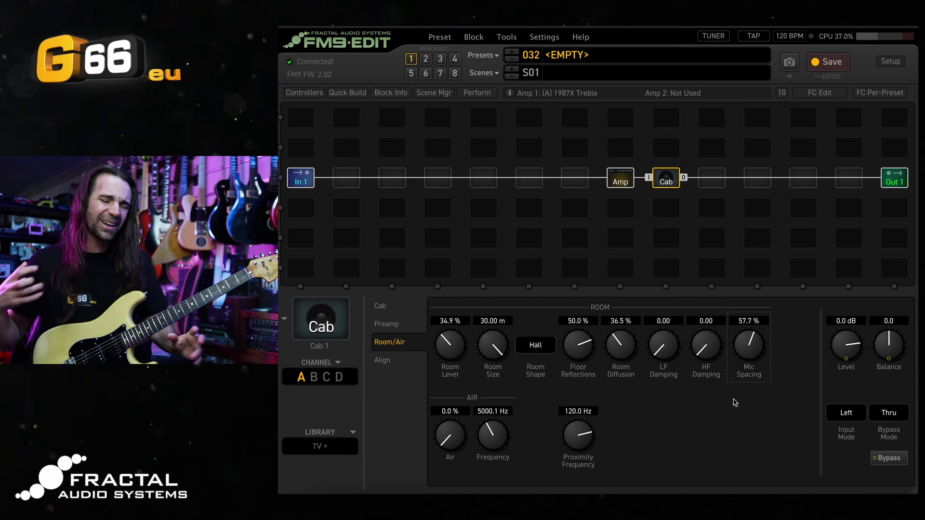
{"action": "left_click_drag", "start_coordinate": [707, 345], "coordinate": [737, 268]}
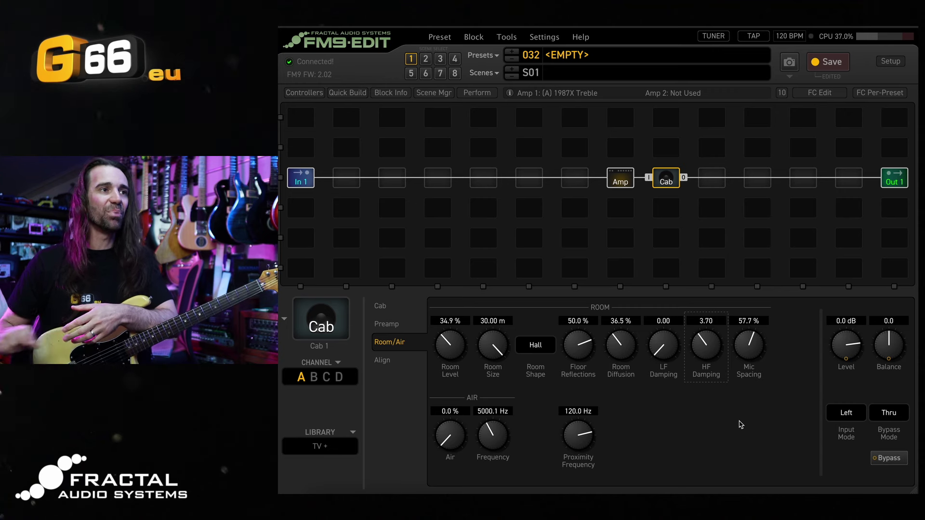
Turn on the Amp block's preamp Input Boost and assign Control Switch 1 as its modifier source.
{"action": "left_click", "coordinate": [620, 179]}
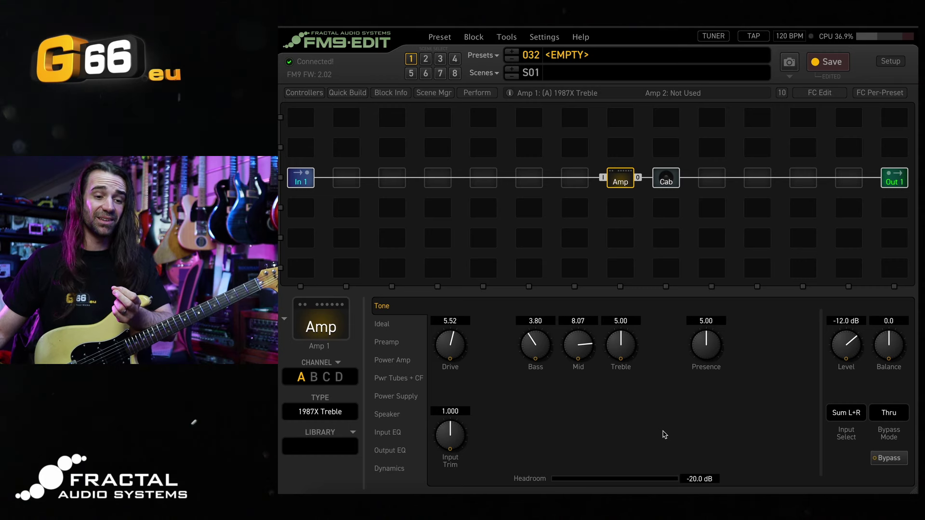
{"action": "left_click", "coordinate": [406, 343]}
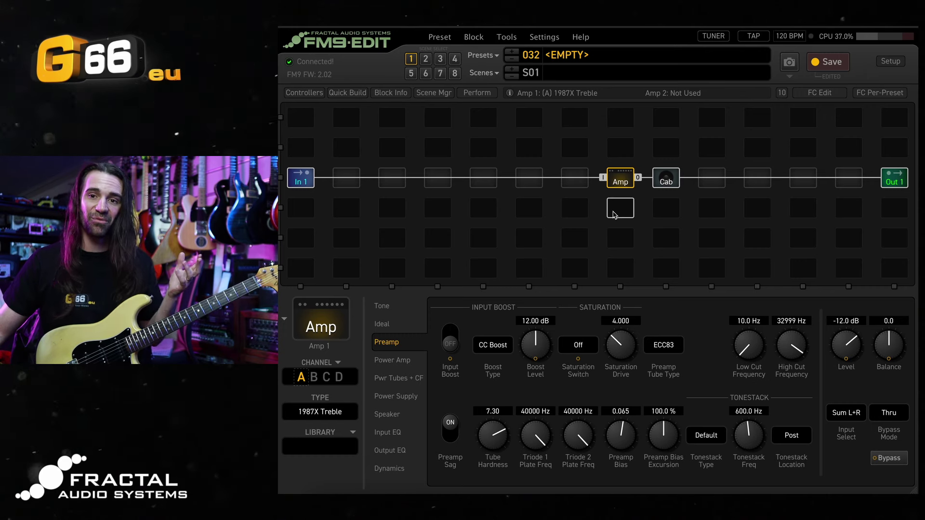
{"action": "left_click", "coordinate": [453, 337]}
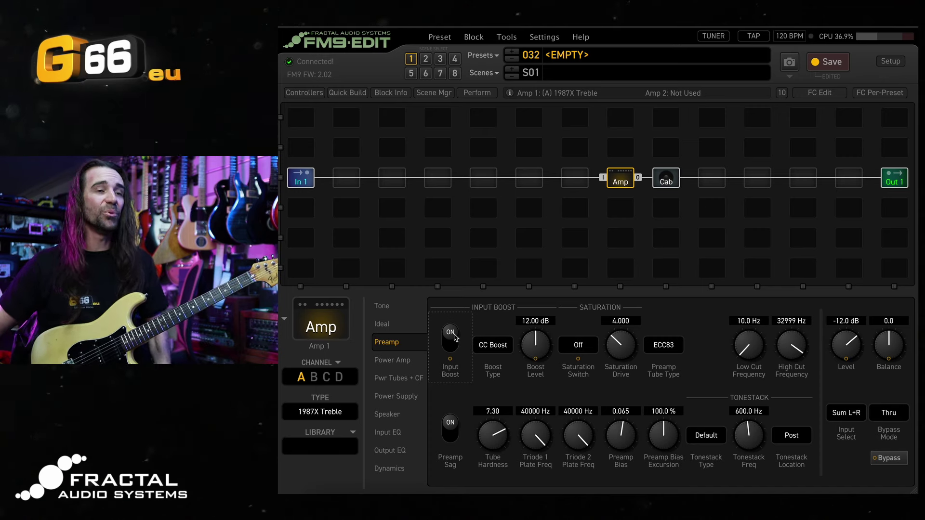
{"action": "right_click", "coordinate": [454, 337]}
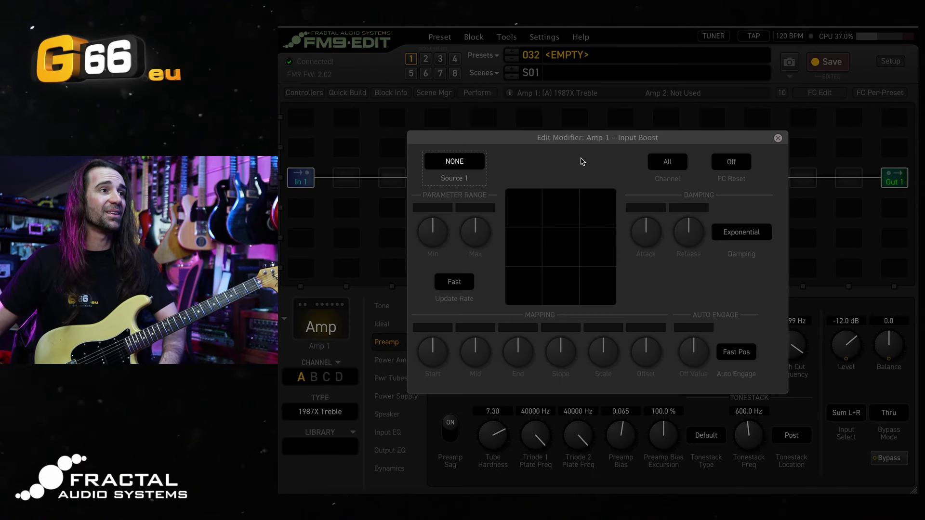
{"action": "left_click", "coordinate": [455, 162]}
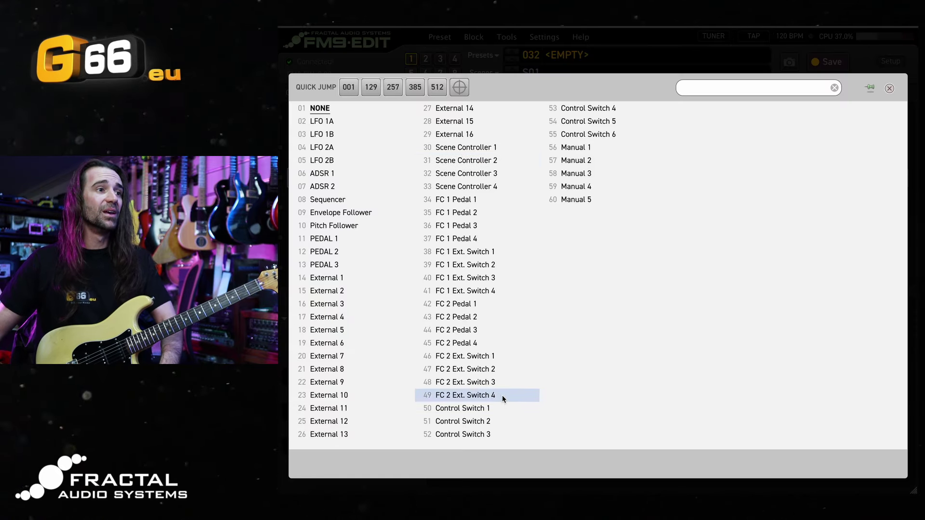
{"action": "left_click", "coordinate": [504, 409]}
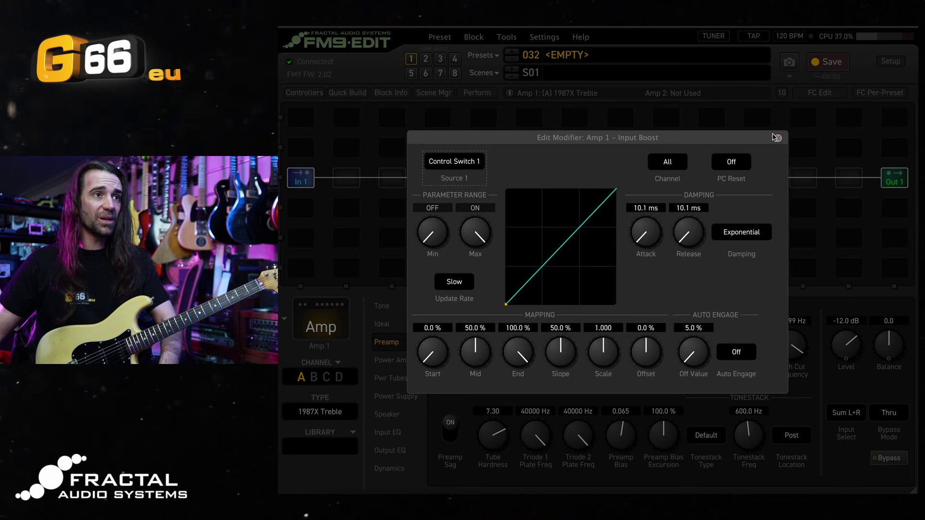
{"action": "left_click", "coordinate": [777, 138]}
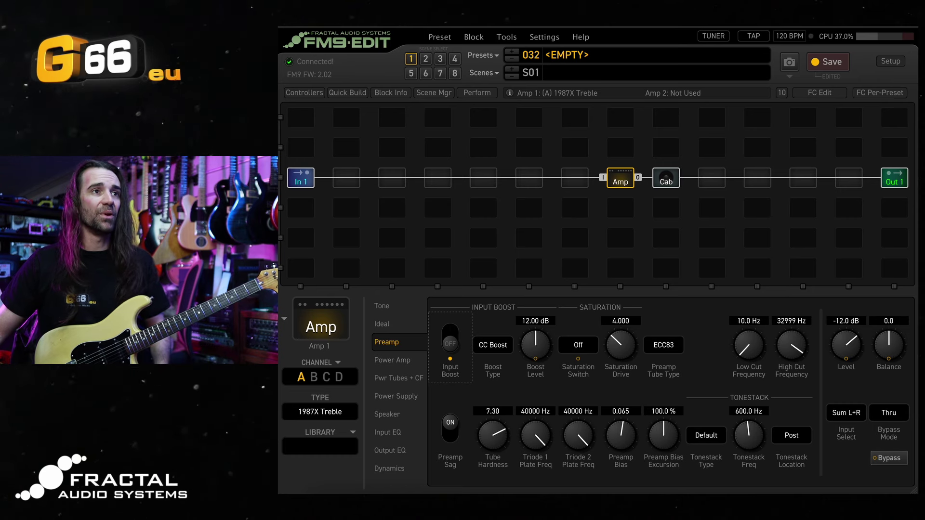
Define per-preset switch PP#1's tap function as a latching Control Switch for CS1.
{"action": "left_click", "coordinate": [894, 94]}
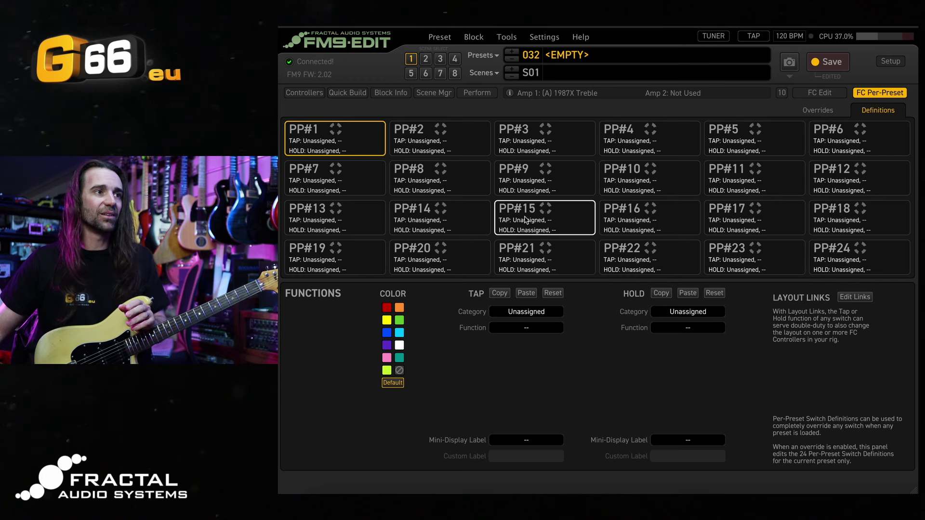
{"action": "left_click", "coordinate": [546, 312]}
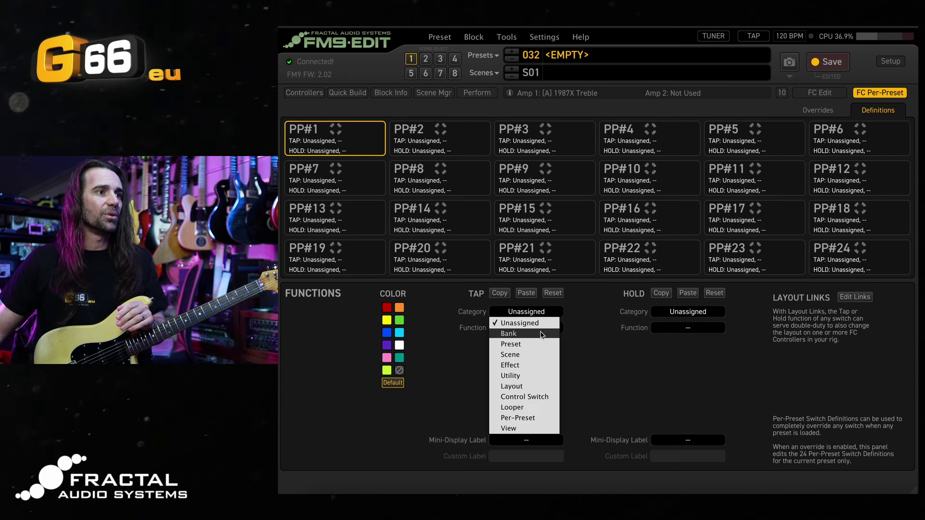
{"action": "left_click", "coordinate": [545, 397]}
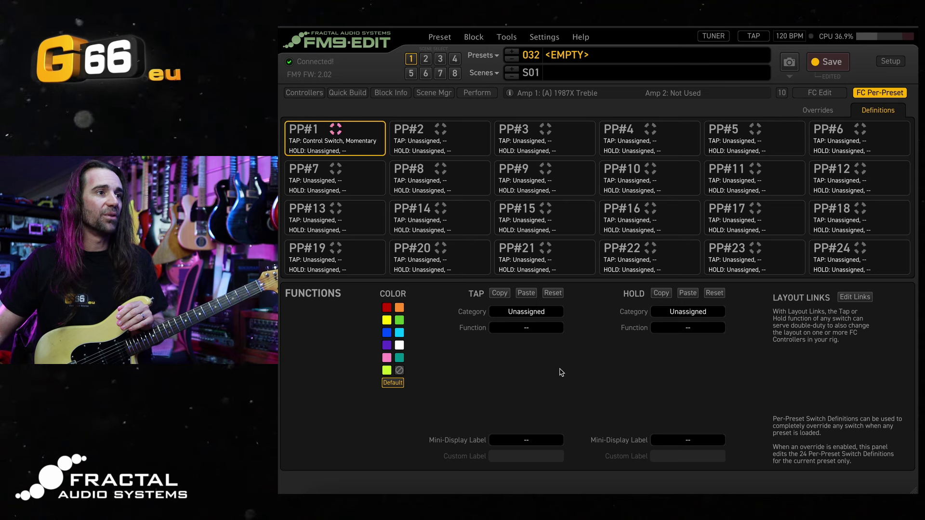
{"action": "left_click", "coordinate": [530, 344]}
{"action": "left_click", "coordinate": [530, 351]}
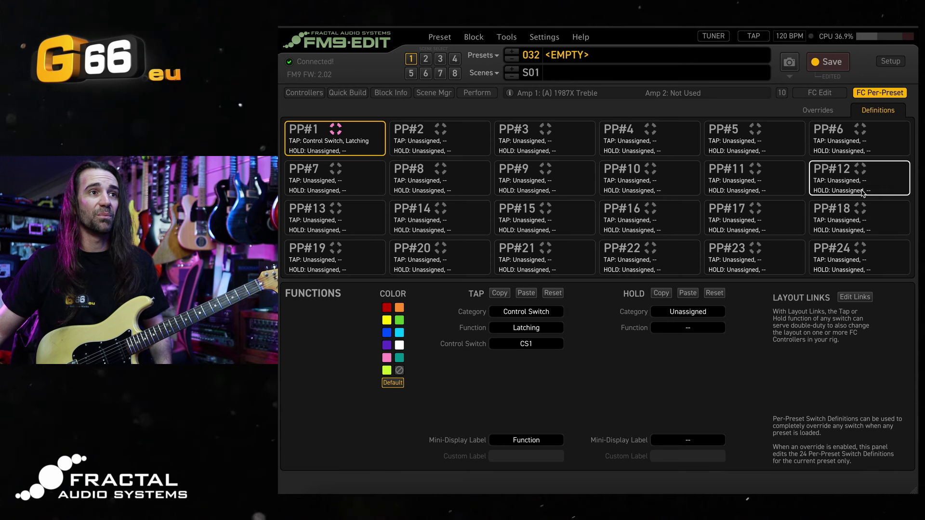
Override switch 7 of Layout 2: Scenes with the PP# 1 definition.
{"action": "left_click", "coordinate": [824, 111]}
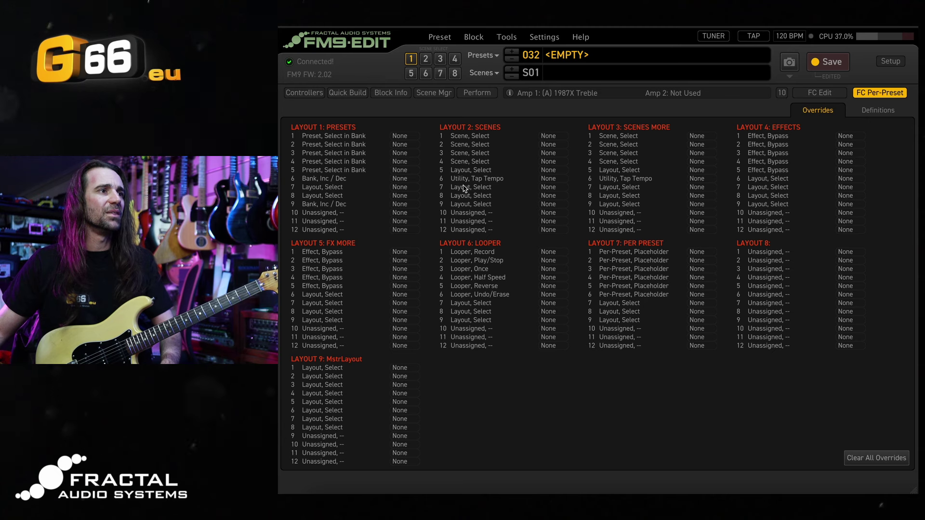
{"action": "left_click", "coordinate": [549, 187]}
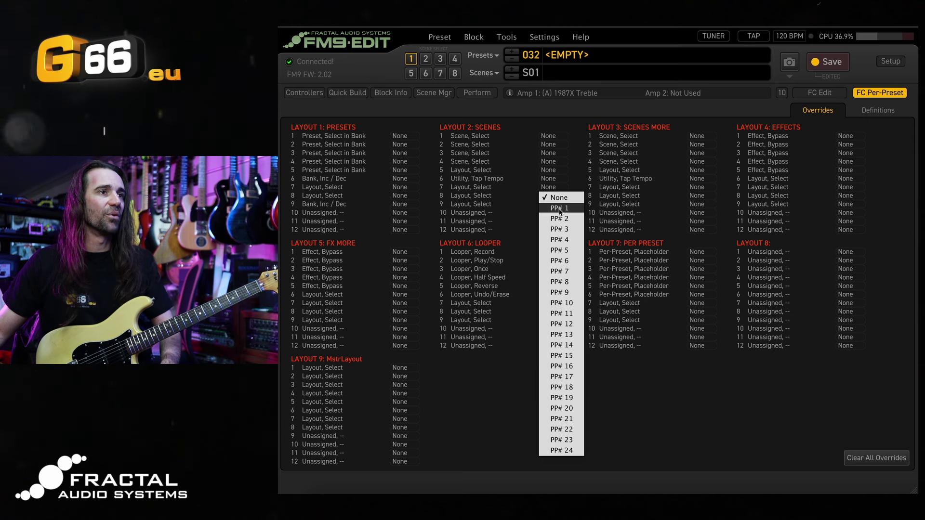
{"action": "key", "text": "Escape"}
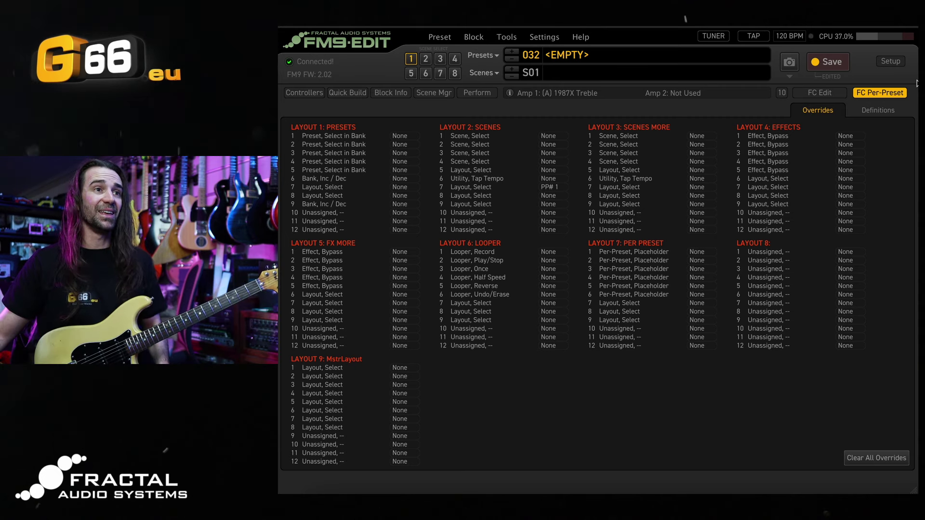
Return to the Amp block's preamp settings on the grid and try the Input Boost switch.
{"action": "left_click", "coordinate": [888, 96]}
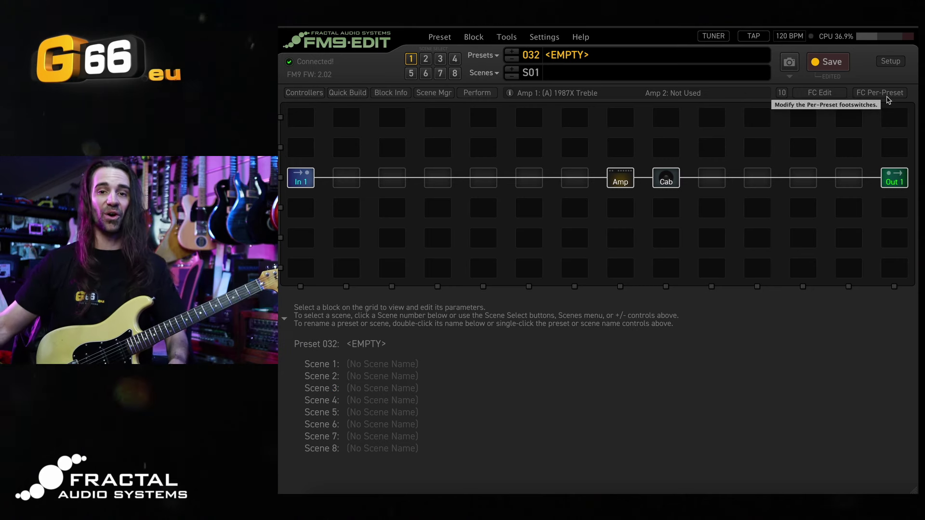
{"action": "left_click", "coordinate": [615, 183]}
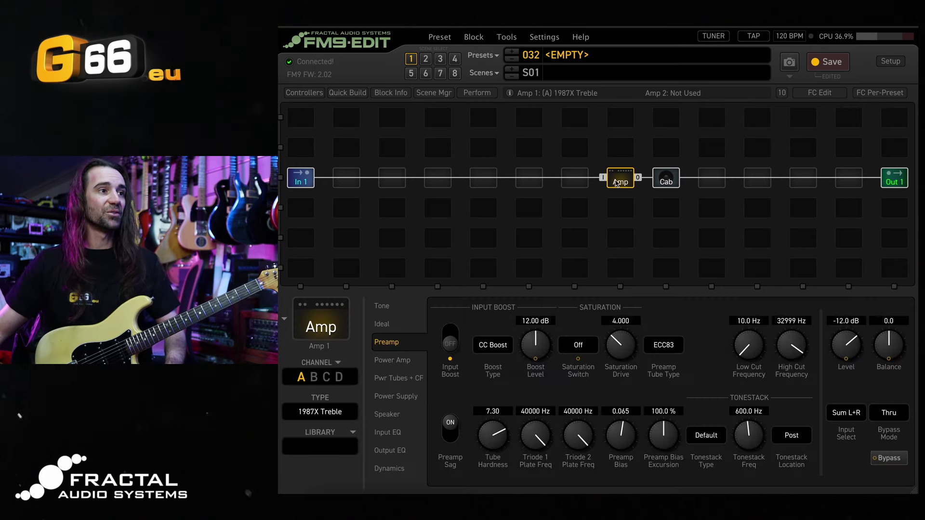
{"action": "left_click", "coordinate": [451, 332]}
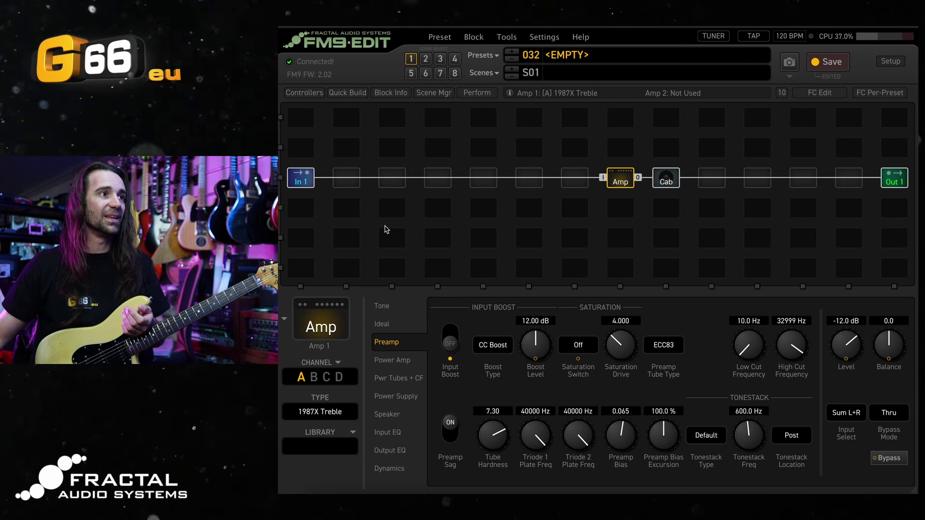
Add Reverb 1 just before the output, Delay 1 after the cab and Drive 1 before the amp in the signal chain.
{"action": "left_click", "coordinate": [363, 96]}
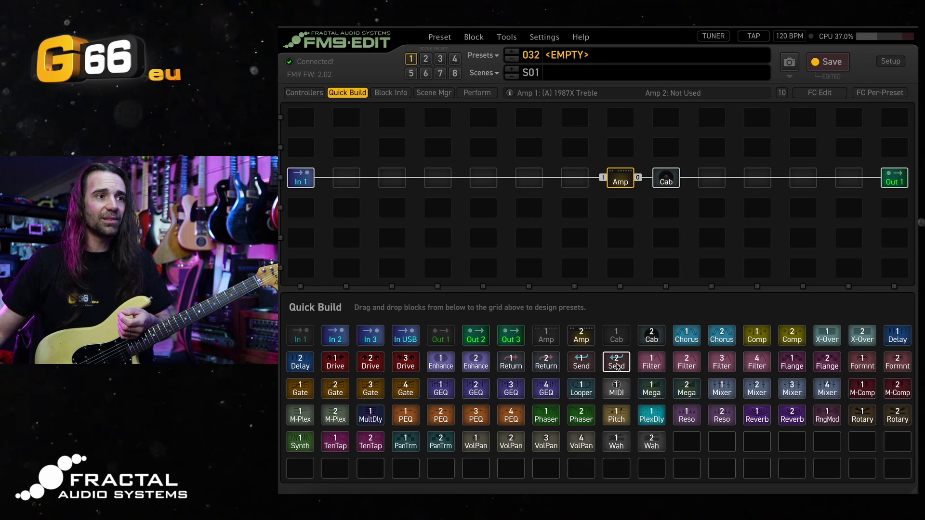
{"action": "left_click_drag", "start_coordinate": [757, 415], "coordinate": [849, 188]}
{"action": "left_click_drag", "start_coordinate": [897, 335], "coordinate": [757, 179]}
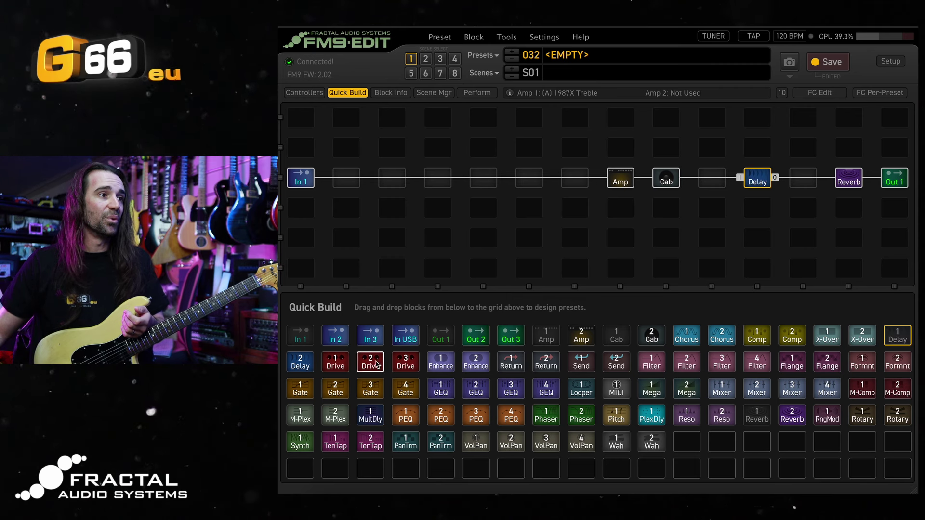
{"action": "left_click_drag", "start_coordinate": [335, 362], "coordinate": [534, 177]}
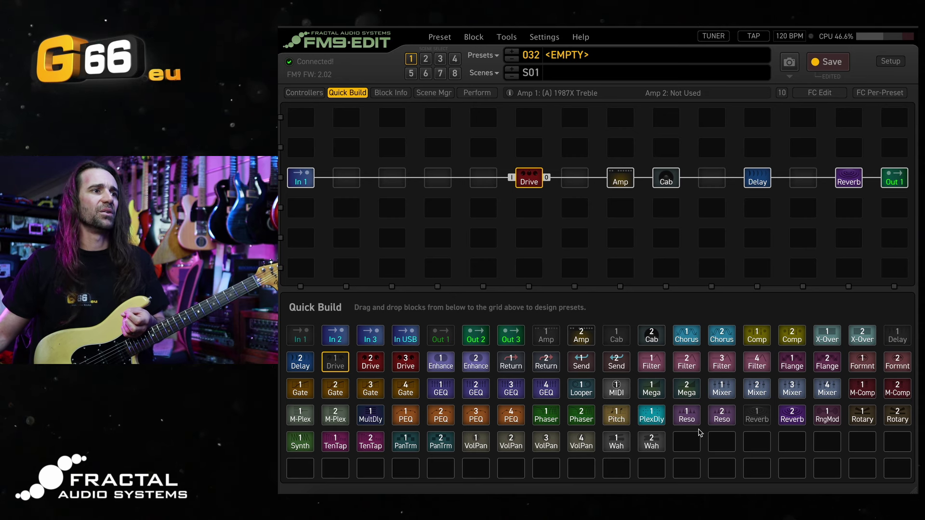
Add Flanger 1 to the signal chain between the input and the Drive block.
{"action": "left_click_drag", "start_coordinate": [793, 366], "coordinate": [436, 176]}
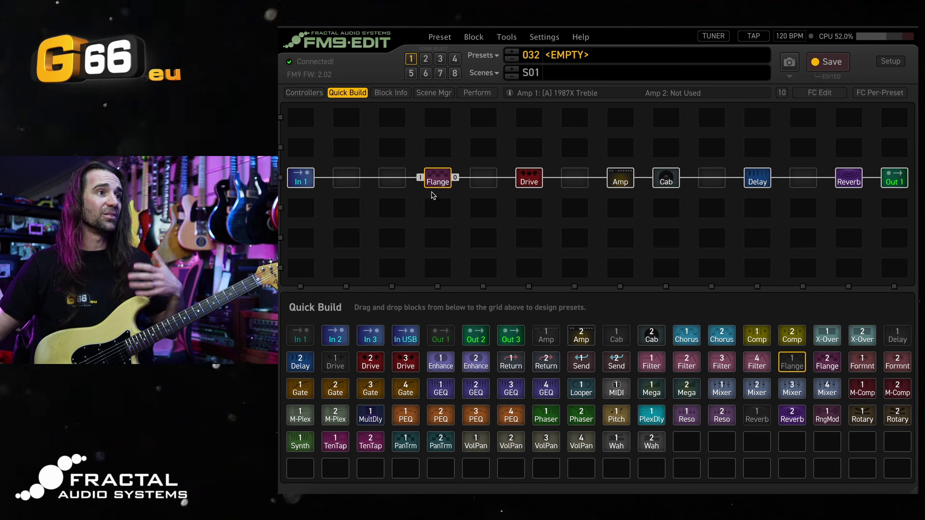
{"action": "left_click", "coordinate": [357, 96]}
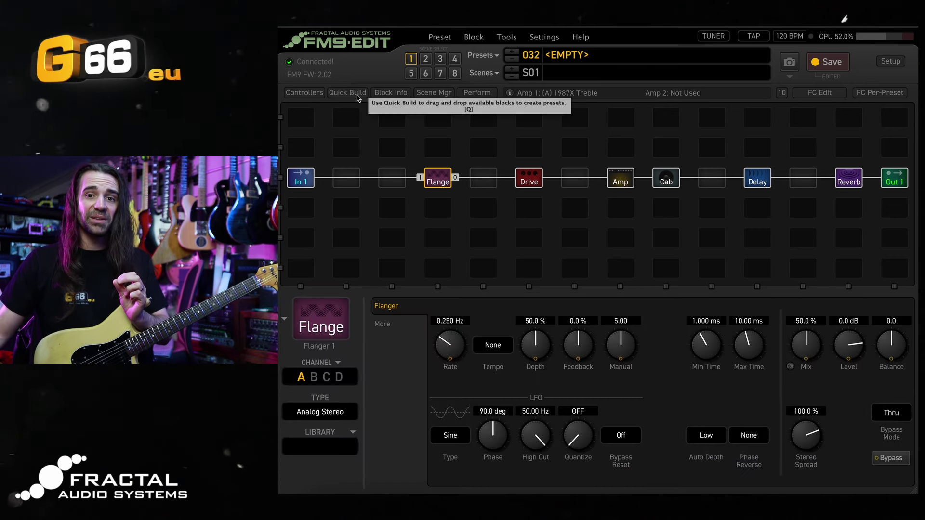
Remove the bypass from Amp 1 in scenes 2, 5 and 6 of the scene manager.
{"action": "left_click", "coordinate": [444, 95]}
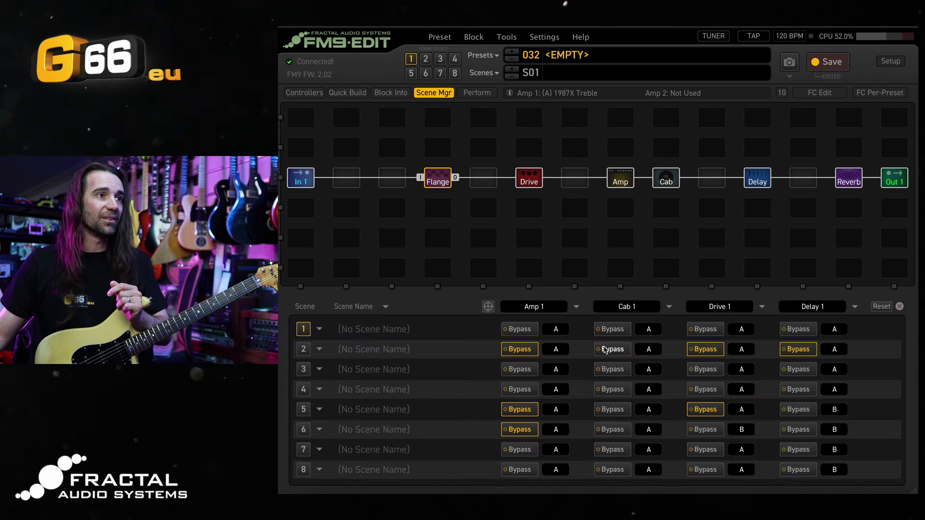
{"action": "left_click", "coordinate": [520, 349]}
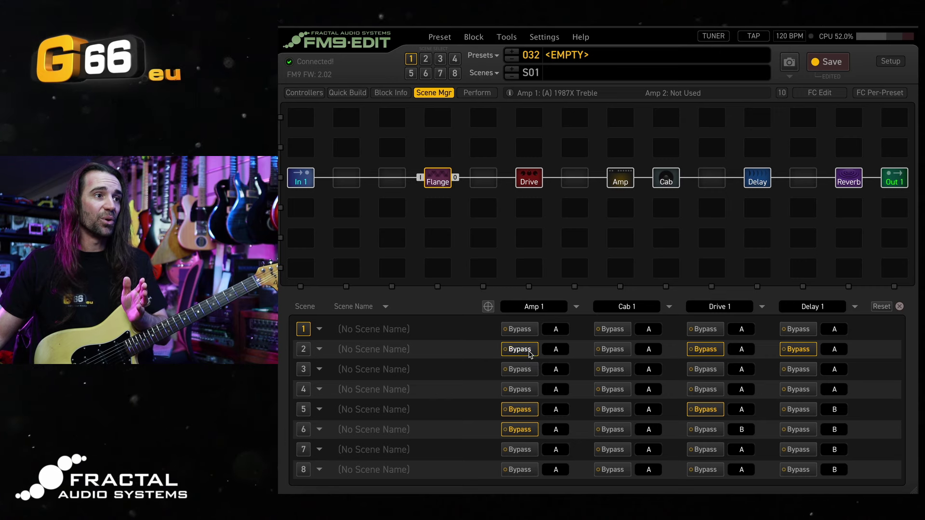
{"action": "left_click", "coordinate": [520, 430]}
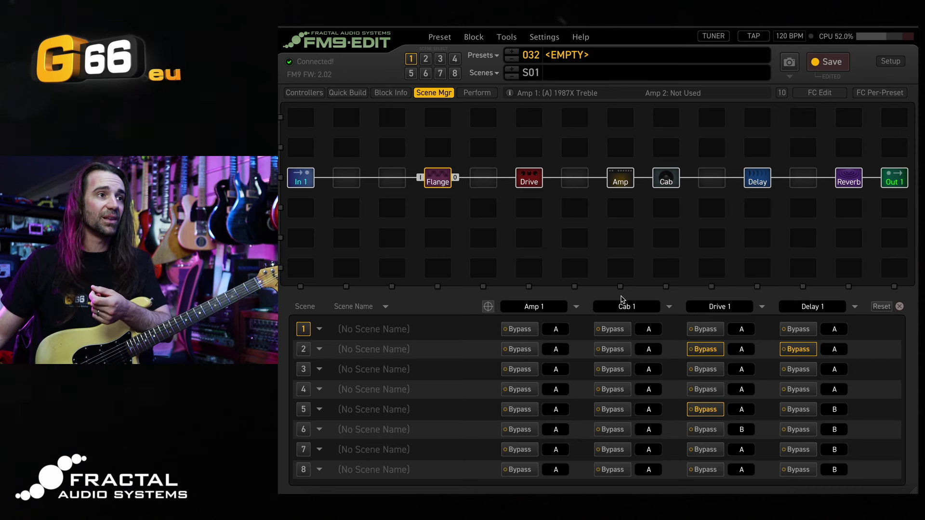
Show Flanger 1 and Reverb 1 in place of Amp 1 and Cab 1 in the scene manager.
{"action": "left_click", "coordinate": [546, 308]}
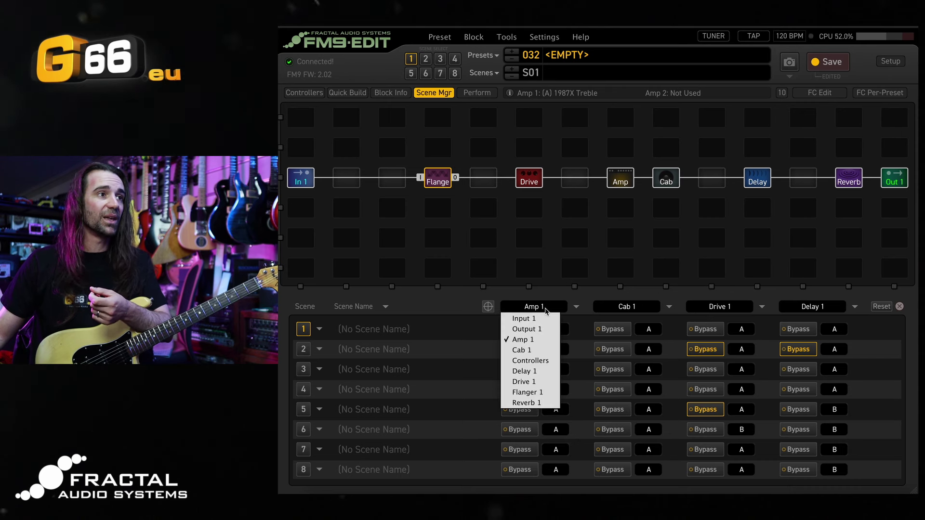
{"action": "left_click", "coordinate": [553, 392]}
{"action": "left_click", "coordinate": [625, 308]}
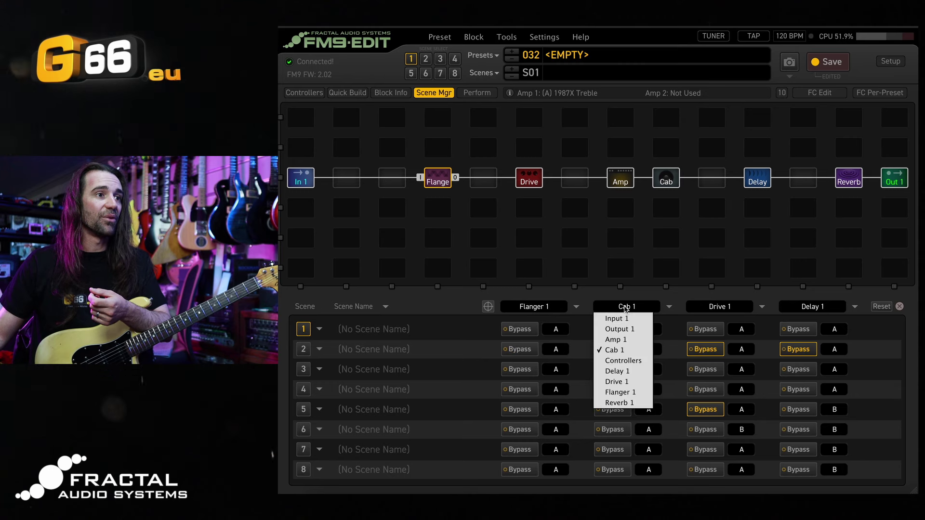
{"action": "left_click", "coordinate": [620, 403]}
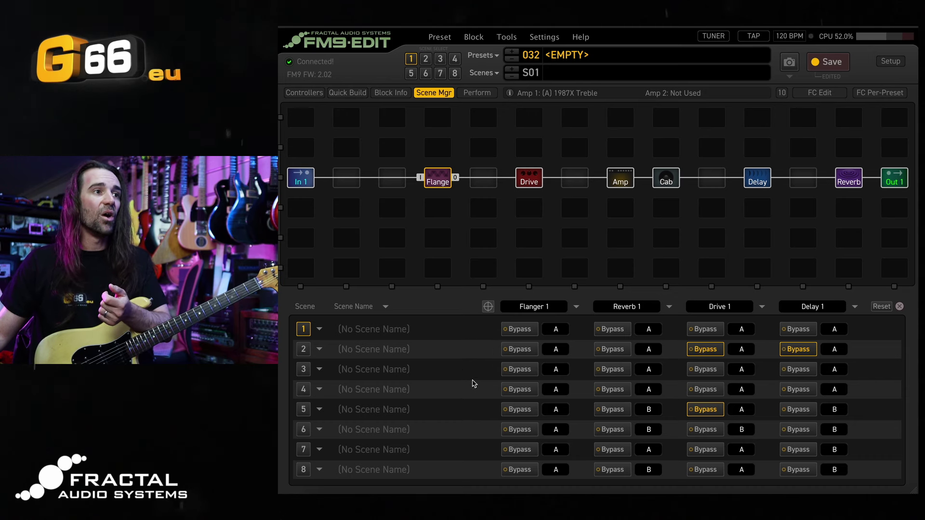
Bypass Flanger 1, Reverb 1, Drive 1 and Delay 1 in scene 1.
{"action": "left_click", "coordinate": [520, 329]}
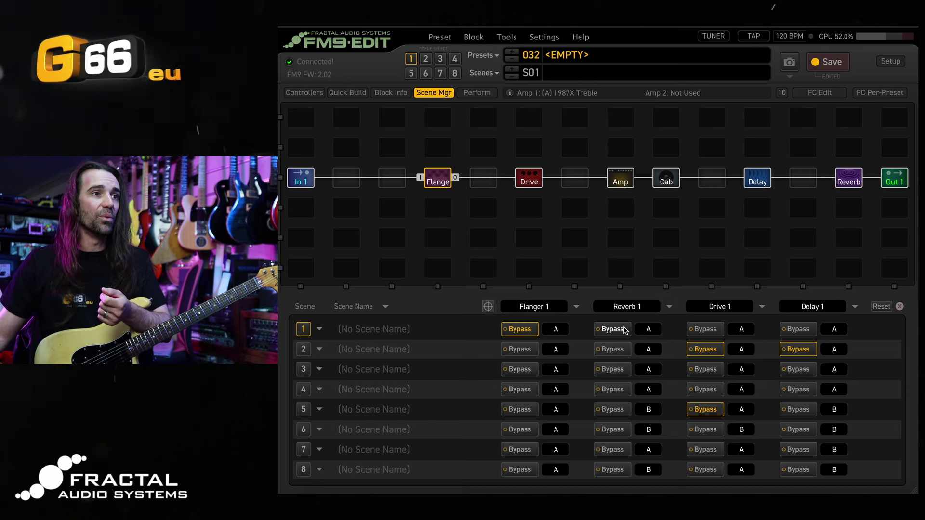
{"action": "left_click", "coordinate": [717, 330]}
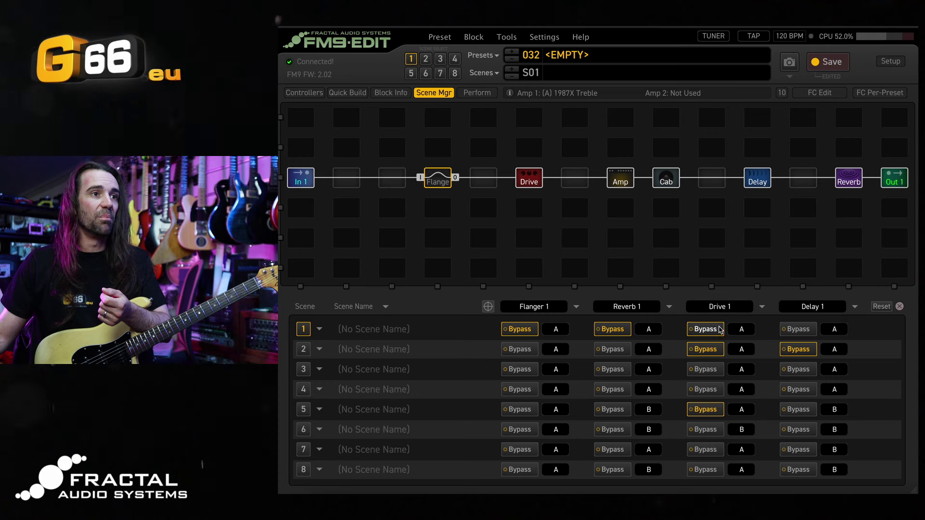
{"action": "left_click", "coordinate": [794, 333]}
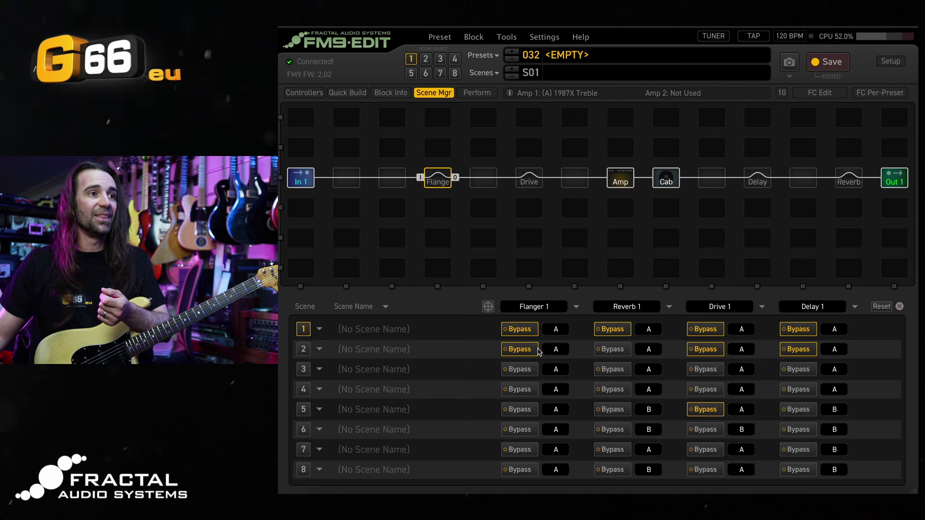
Bypass Flanger 1 and activate Delay 1 in scene 2, and bypass Delay 1 in scene 3.
{"action": "left_click", "coordinate": [808, 353]}
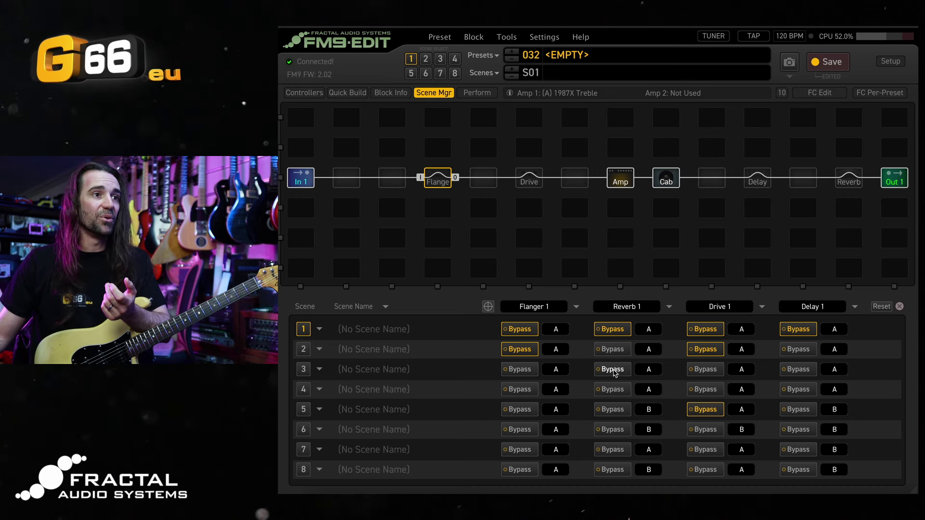
{"action": "left_click", "coordinate": [803, 372]}
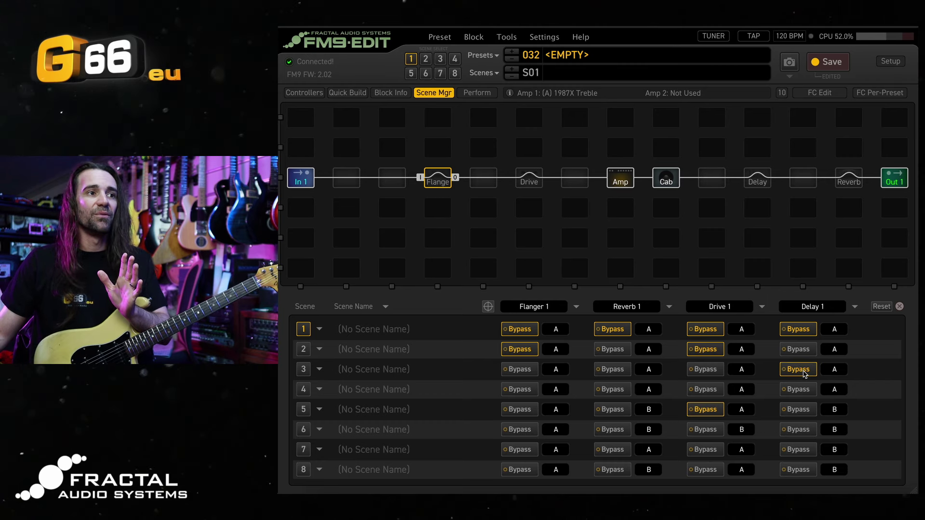
For scene 4, set Flanger 1 and Drive 1 to channel B and bypass Delay 1.
{"action": "left_click", "coordinate": [557, 391]}
{"action": "left_click", "coordinate": [556, 412]}
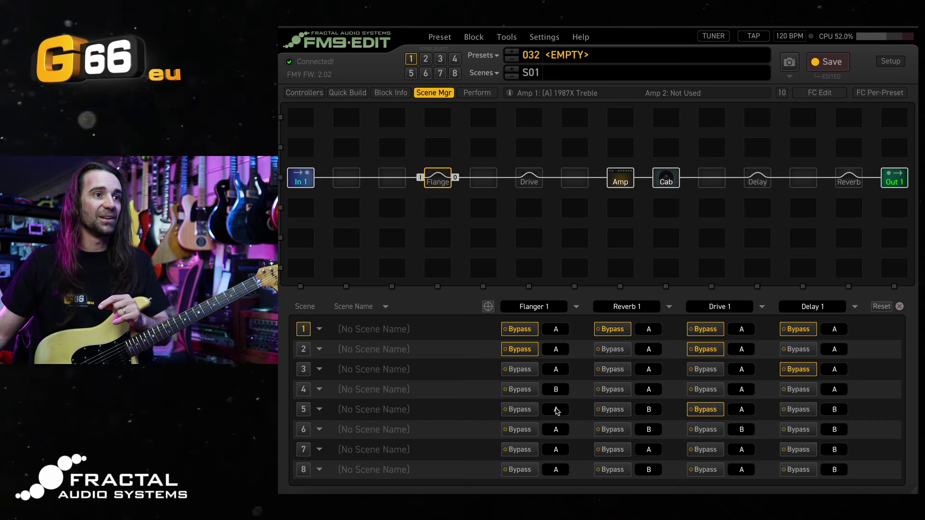
{"action": "left_click", "coordinate": [742, 390]}
{"action": "left_click", "coordinate": [743, 411]}
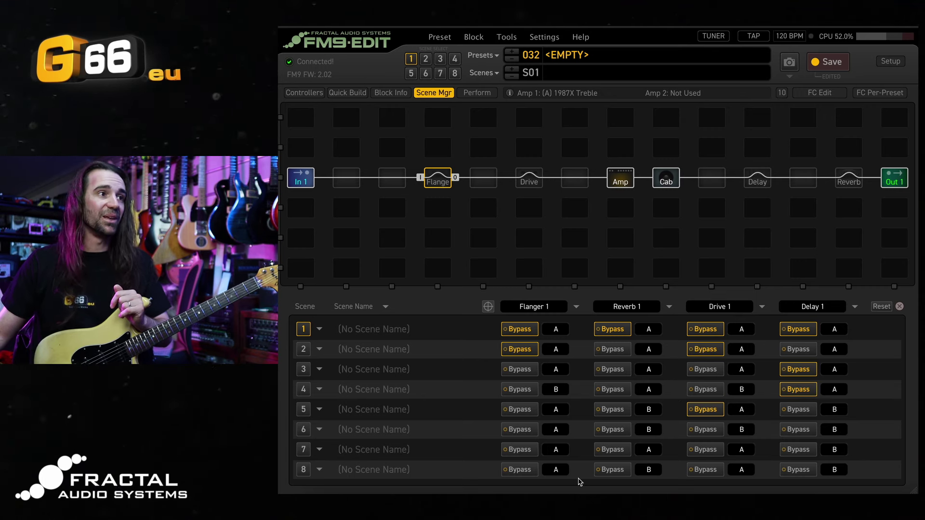
{"action": "left_click", "coordinate": [448, 94]}
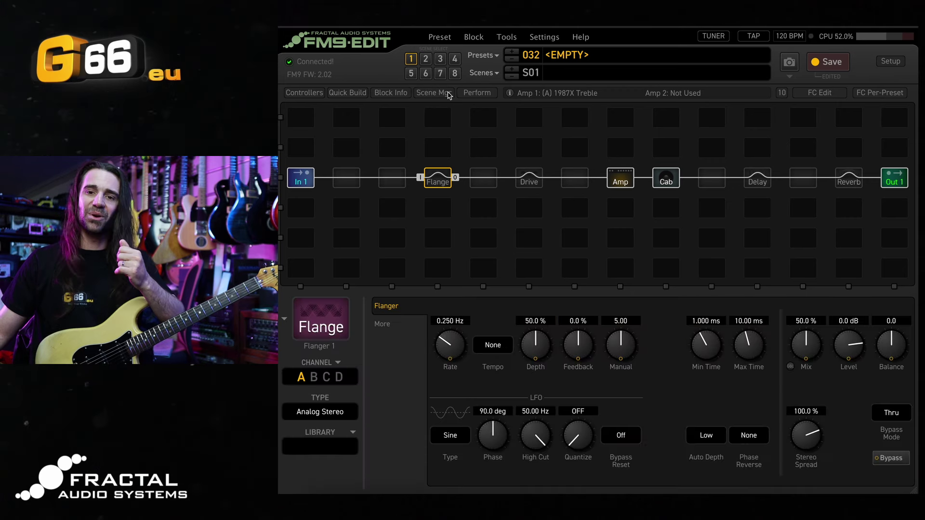
Change the Reverb 1 block's type to Chorus Hall.
{"action": "left_click", "coordinate": [849, 178]}
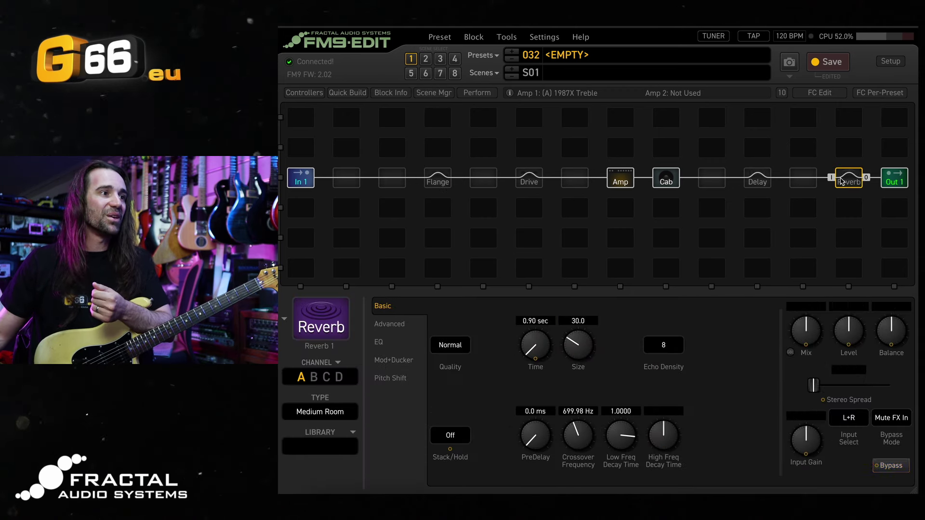
{"action": "left_click", "coordinate": [351, 409]}
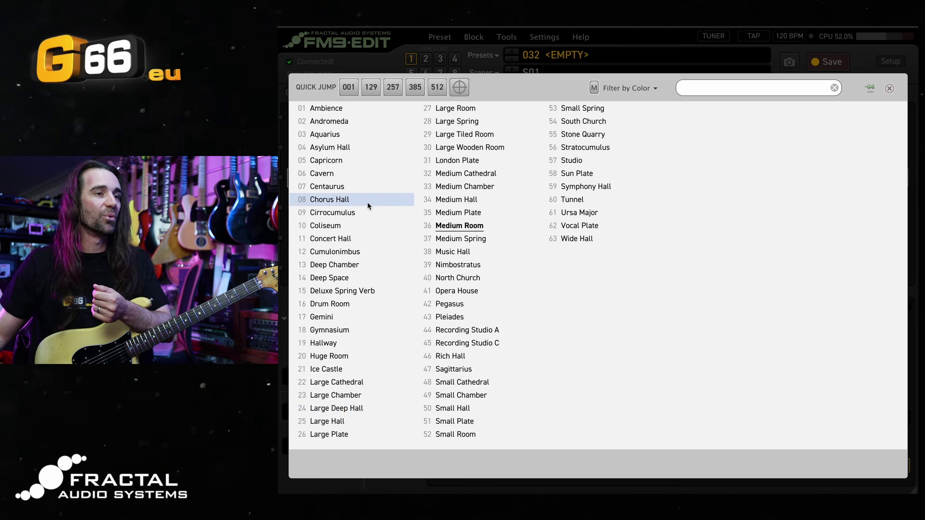
{"action": "left_click", "coordinate": [332, 199]}
Change the Delay 1 block to the Stereo BBD type and raise its Mix to 32.2 %.
{"action": "left_click", "coordinate": [763, 188]}
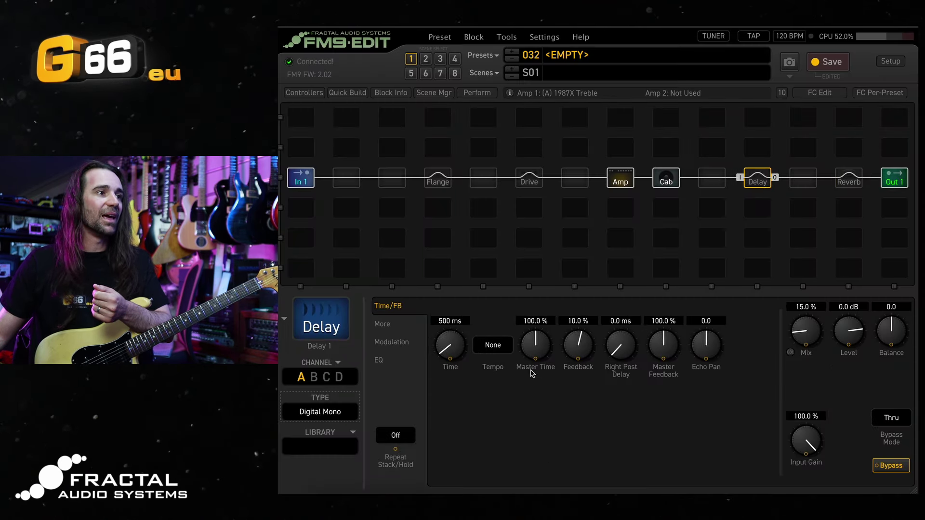
{"action": "left_click", "coordinate": [320, 413]}
{"action": "left_click", "coordinate": [417, 341]}
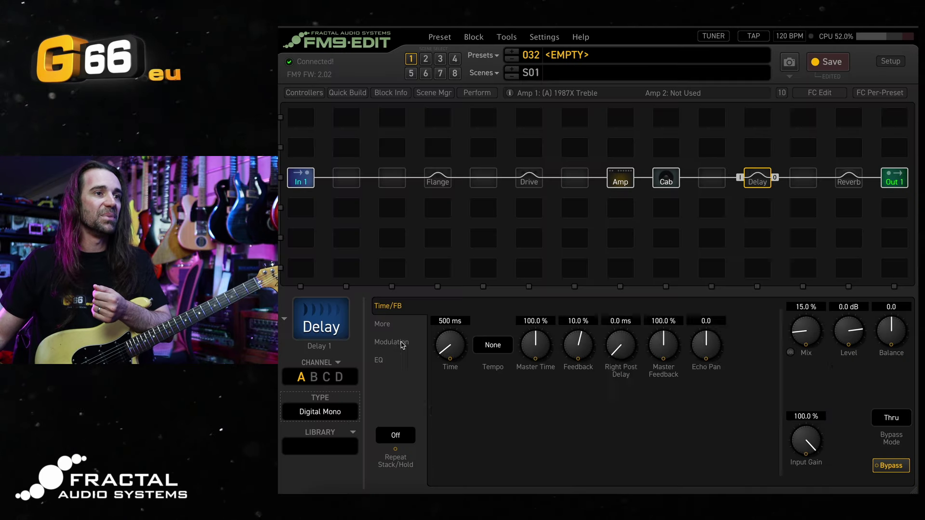
{"action": "left_click_drag", "start_coordinate": [798, 332], "coordinate": [799, 321]}
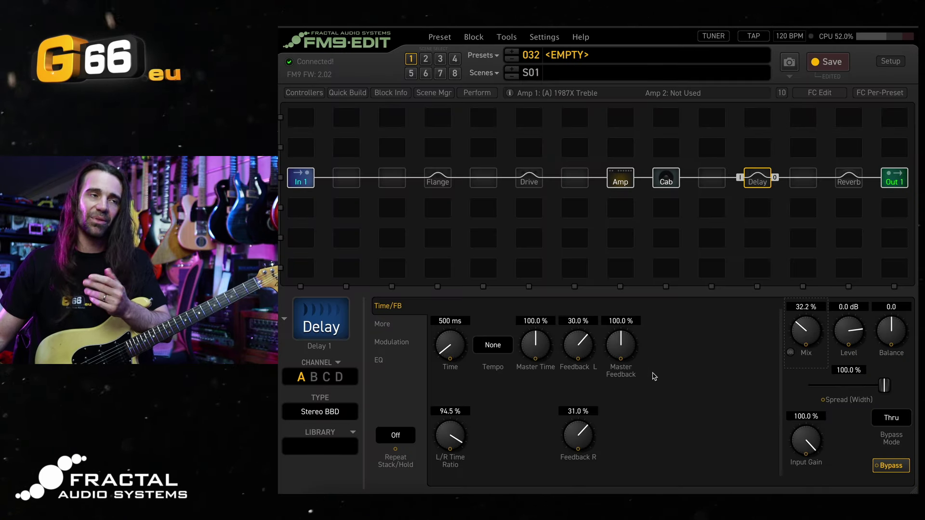
Lower the Drive control of Drive 1's channel A Super OD to 2.50 and raise its Level.
{"action": "left_click", "coordinate": [536, 182]}
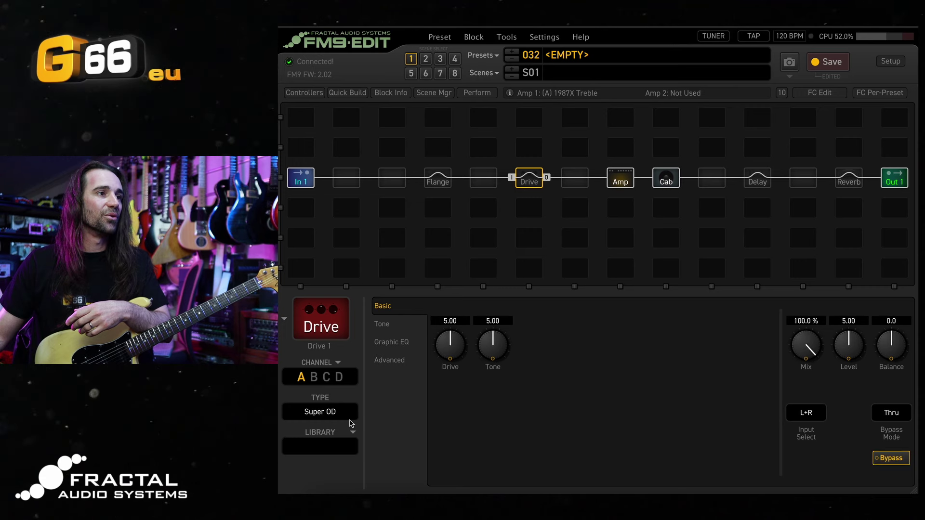
{"action": "left_click_drag", "start_coordinate": [464, 343], "coordinate": [437, 373]}
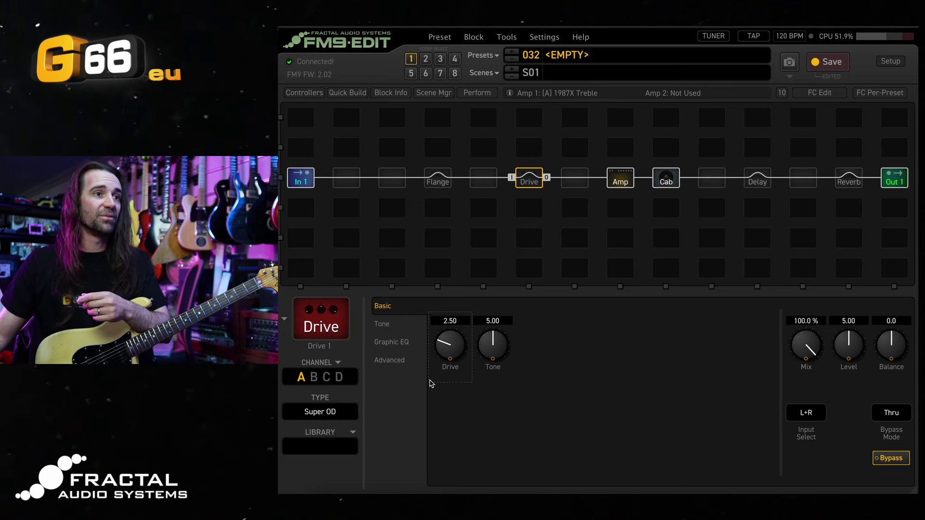
{"action": "left_click_drag", "start_coordinate": [848, 346], "coordinate": [849, 318]}
Set Drive 1's channel B to the Face Fuzz type with the Drive control at 9.83.
{"action": "left_click", "coordinate": [314, 378]}
{"action": "left_click", "coordinate": [332, 412]}
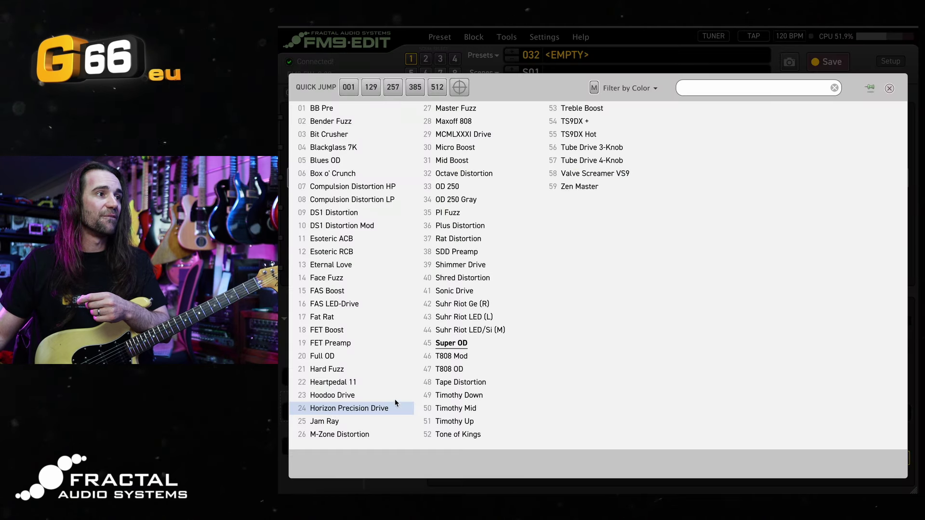
{"action": "left_click", "coordinate": [378, 278]}
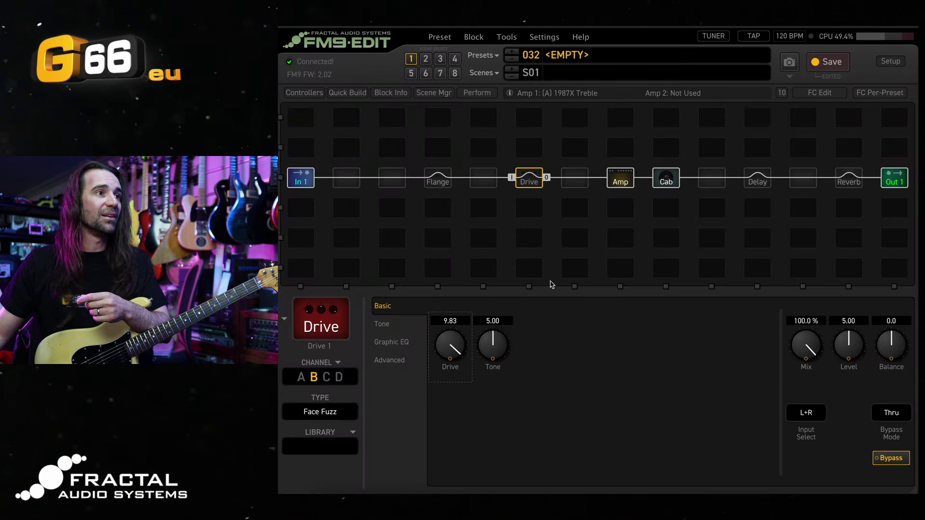
Set Flanger 1 to the D/AD 185 type on channel A and Step Flanger on channel B.
{"action": "left_click", "coordinate": [437, 178]}
{"action": "left_click", "coordinate": [338, 413]}
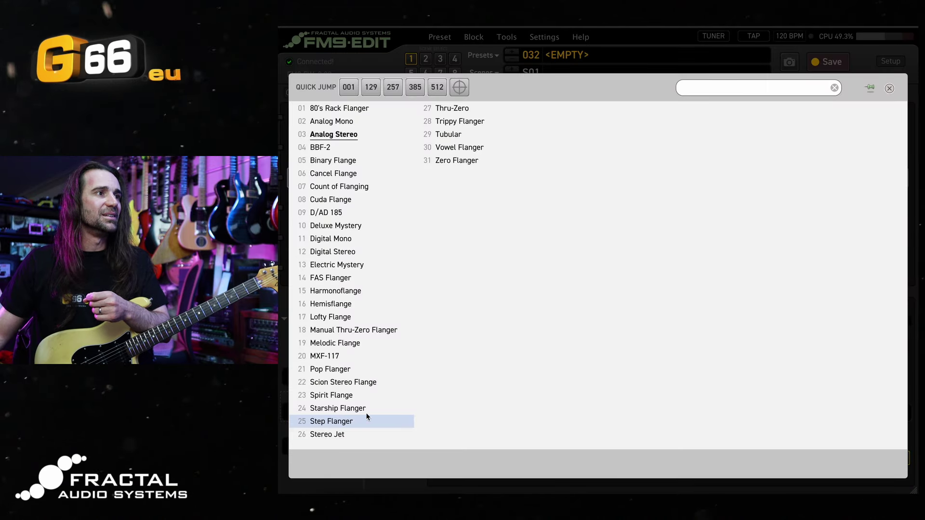
{"action": "left_click", "coordinate": [371, 213]}
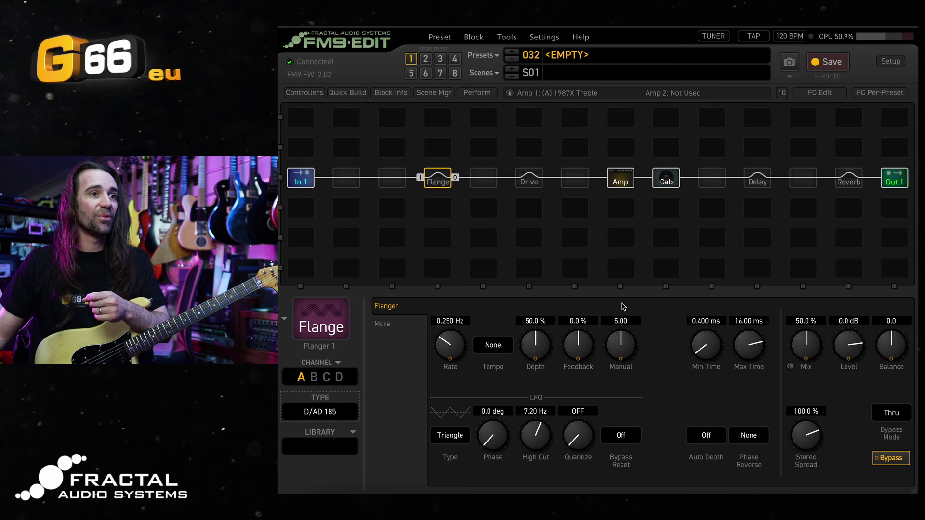
{"action": "scroll", "coordinate": [320, 411], "scroll_direction": "up", "scroll_amount": 6}
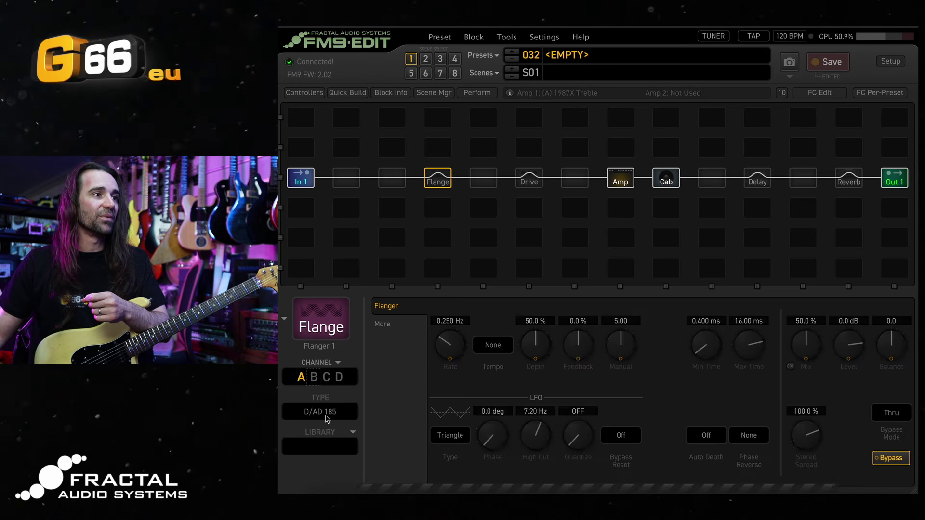
{"action": "left_click", "coordinate": [330, 415]}
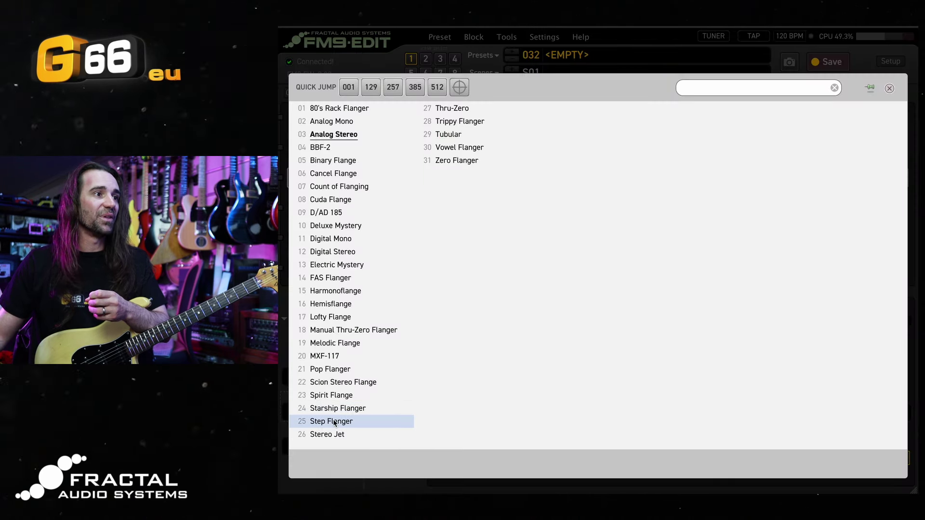
{"action": "left_click", "coordinate": [359, 421]}
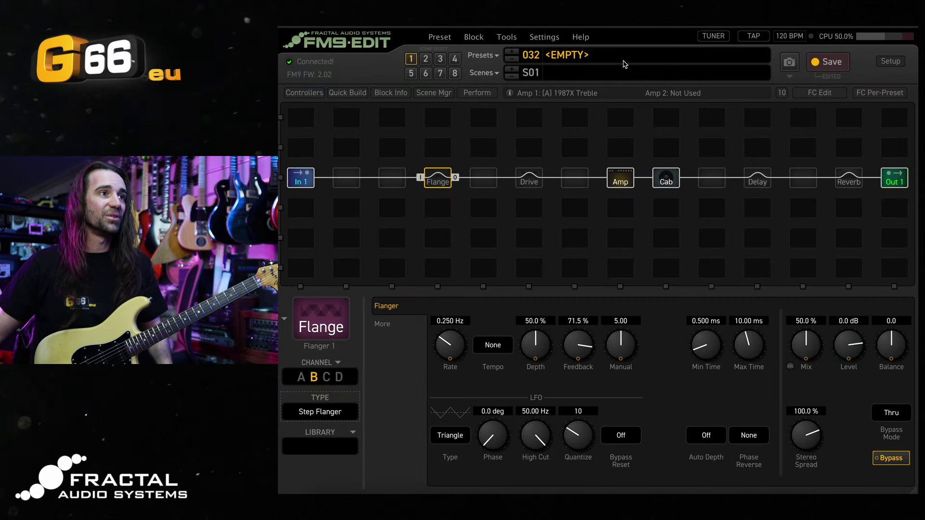
Switch through scenes 2, 3 and 4 to check their block states and channels, and return to scene 1.
{"action": "left_click", "coordinate": [426, 60]}
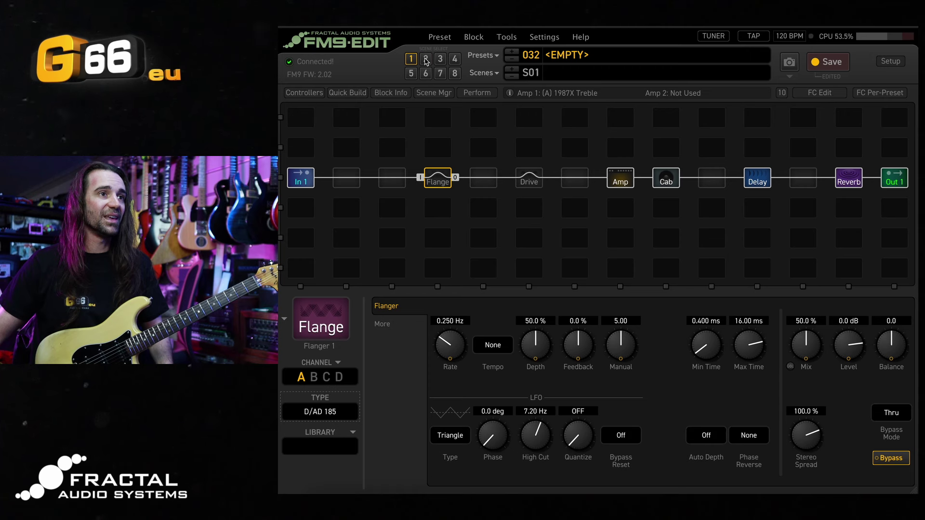
{"action": "left_click", "coordinate": [412, 59]}
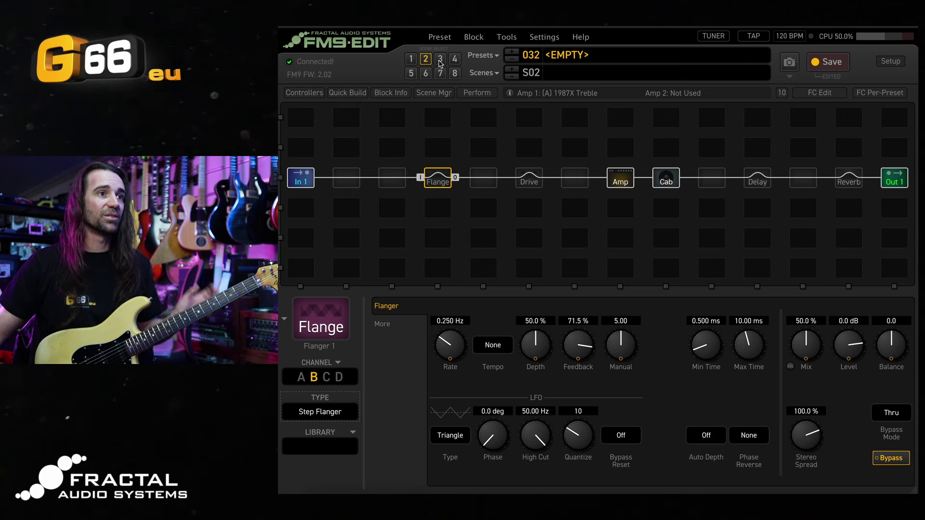
{"action": "left_click", "coordinate": [439, 60]}
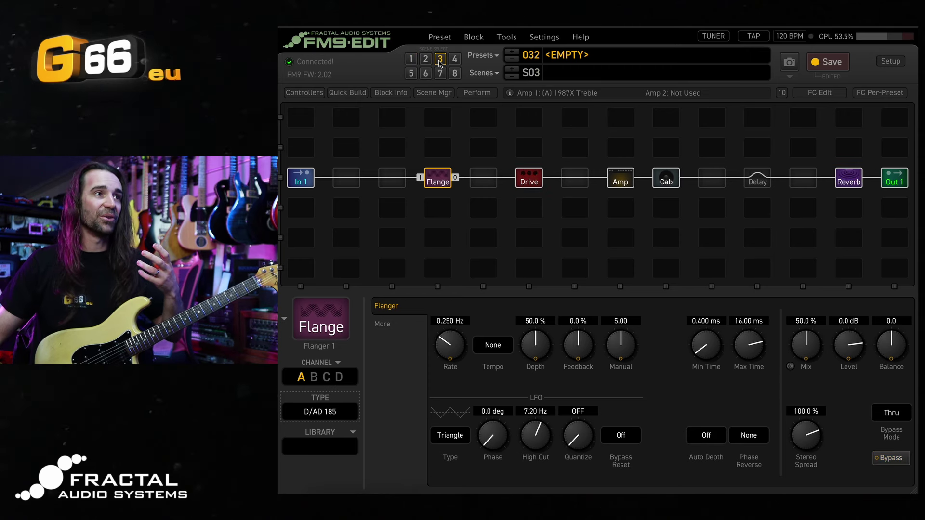
{"action": "left_click", "coordinate": [454, 62]}
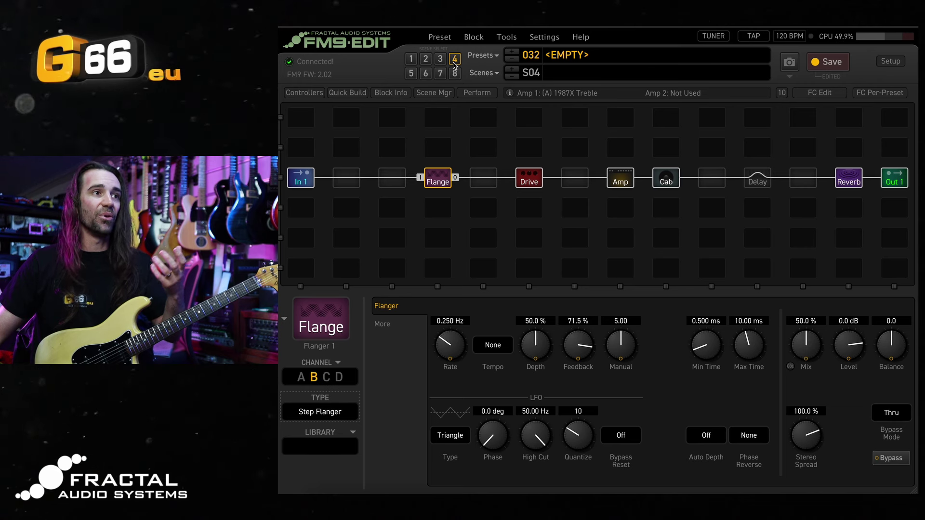
{"action": "left_click", "coordinate": [412, 59]}
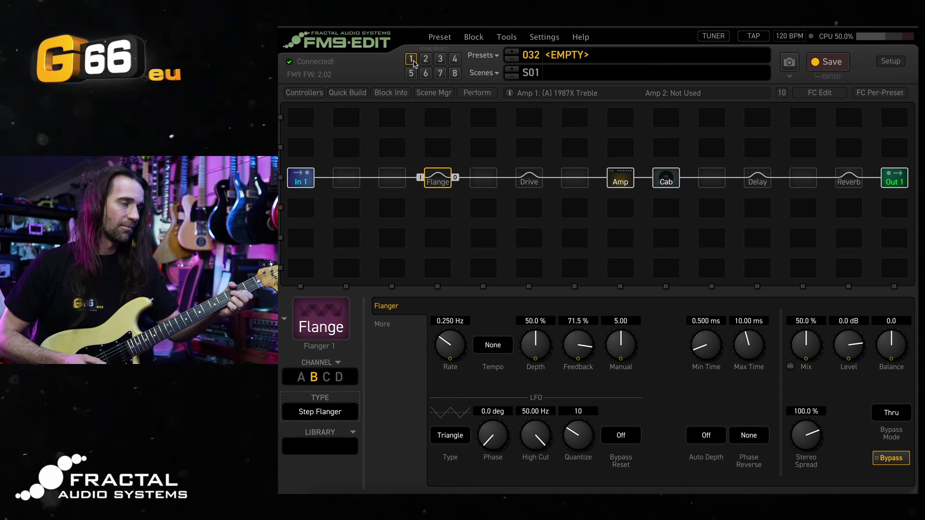
Switch through scenes 2 and 4 again to compare the preset's sounds.
{"action": "left_click", "coordinate": [426, 61]}
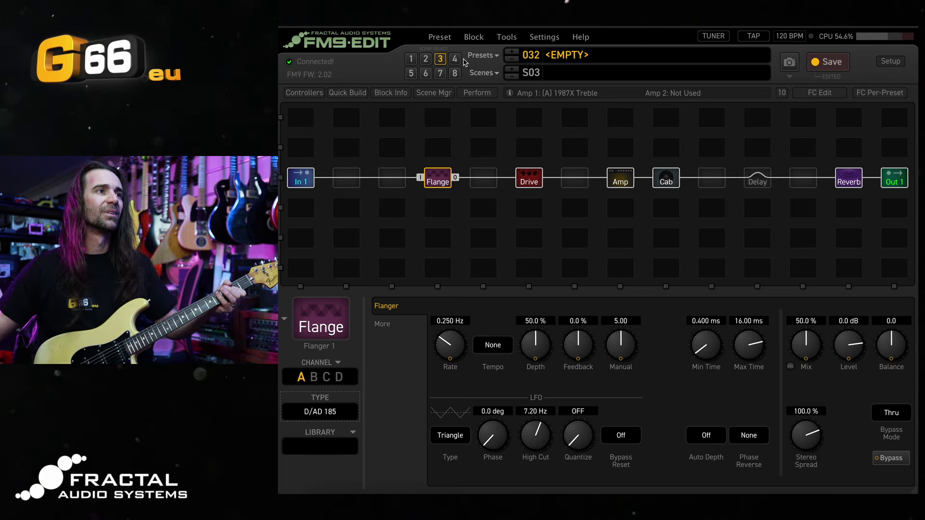
{"action": "left_click", "coordinate": [458, 60]}
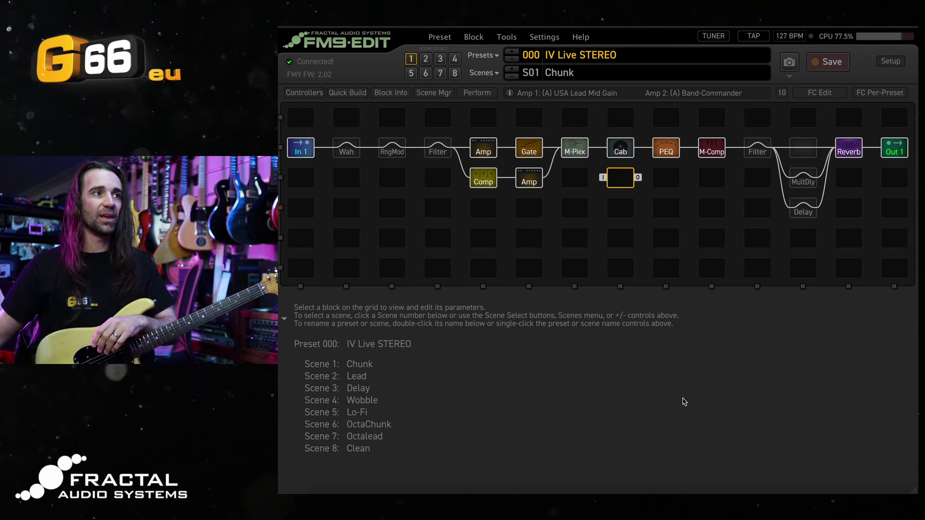
Apply Amp 1's 4x12 5153 speaker impedance curve to all channels in presets 000 to 002.
{"action": "left_click", "coordinate": [485, 152]}
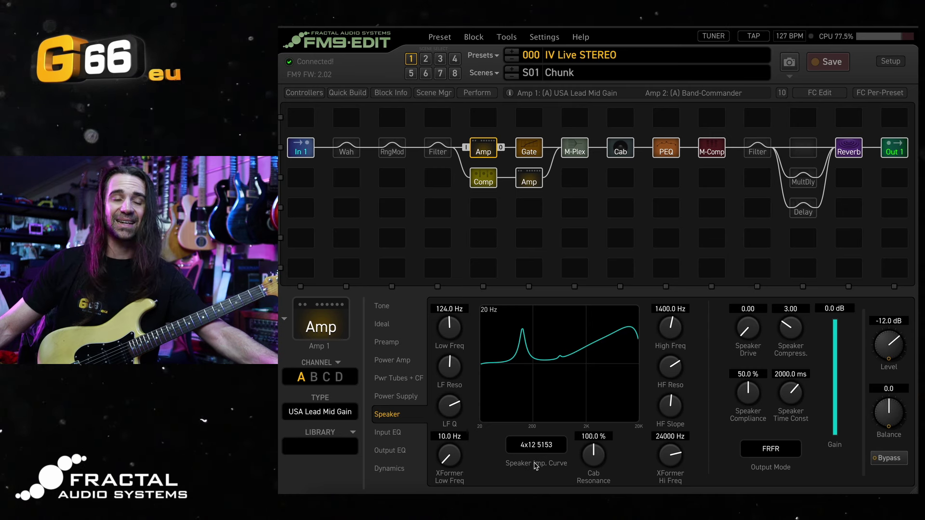
{"action": "right_click", "coordinate": [535, 464]}
{"action": "mouse_move", "coordinate": [566, 426]}
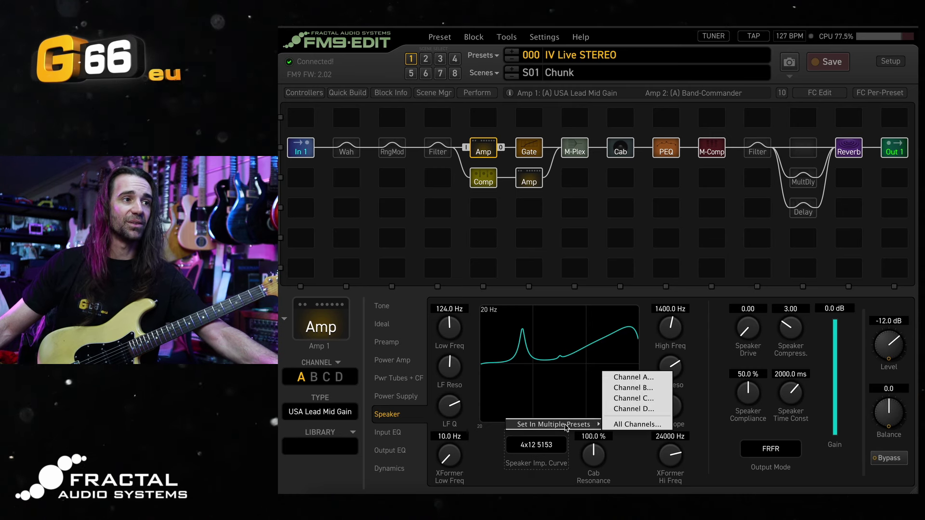
{"action": "left_click", "coordinate": [621, 424]}
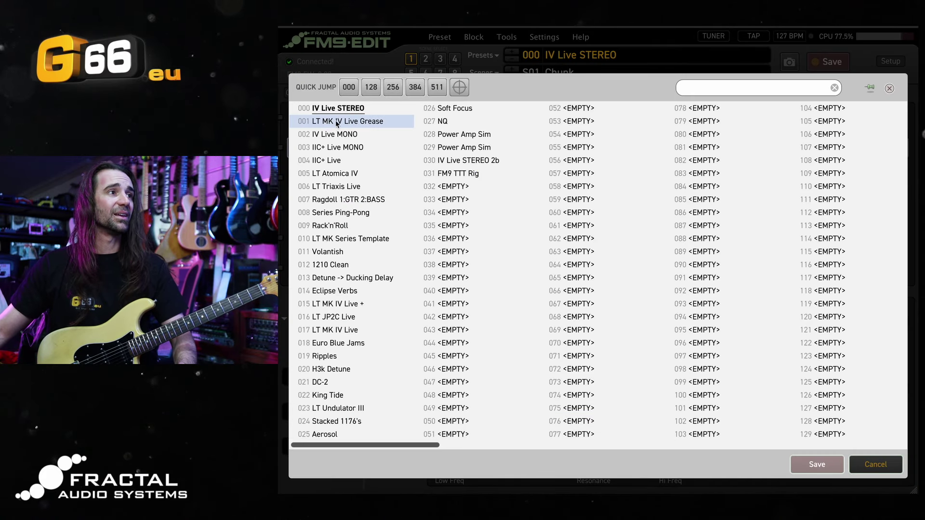
{"action": "left_click", "coordinate": [305, 113]}
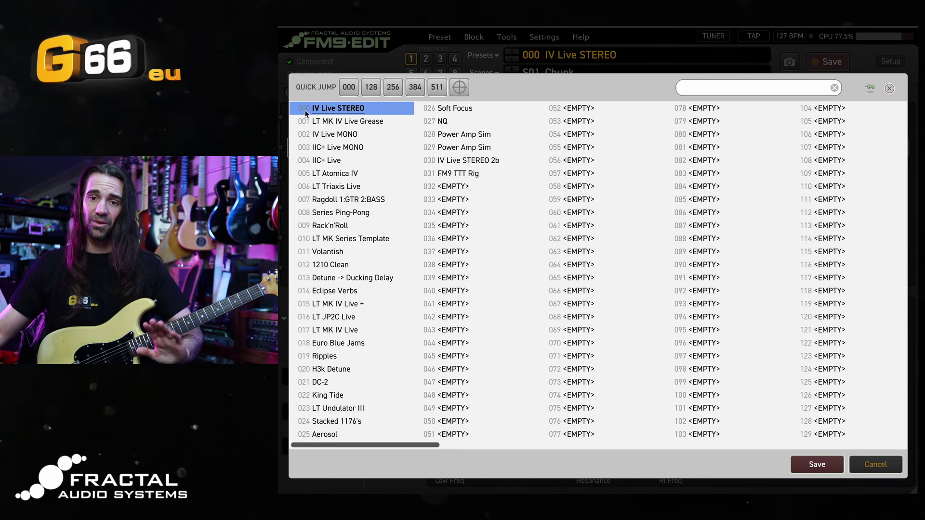
{"action": "left_click", "coordinate": [305, 122]}
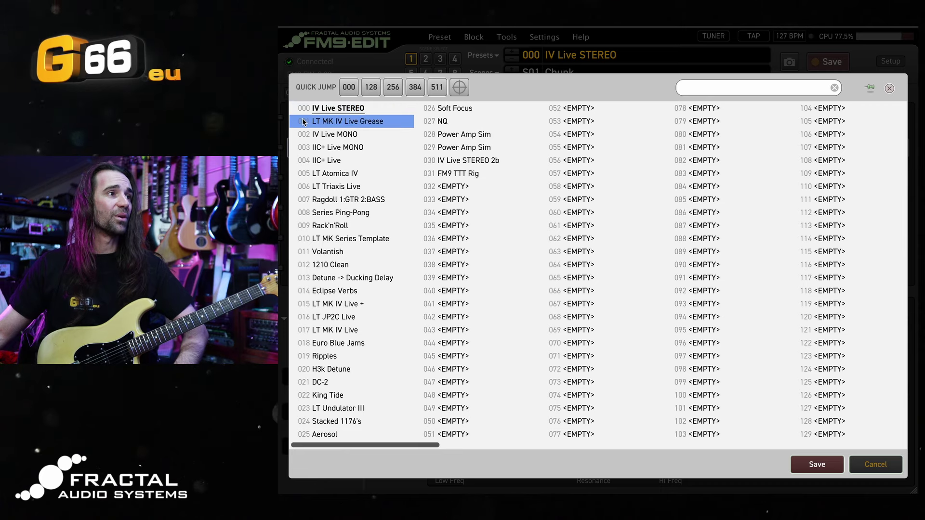
{"action": "key", "text": "Up"}
{"action": "key", "text": "Down"}
{"action": "key", "text": "Up"}
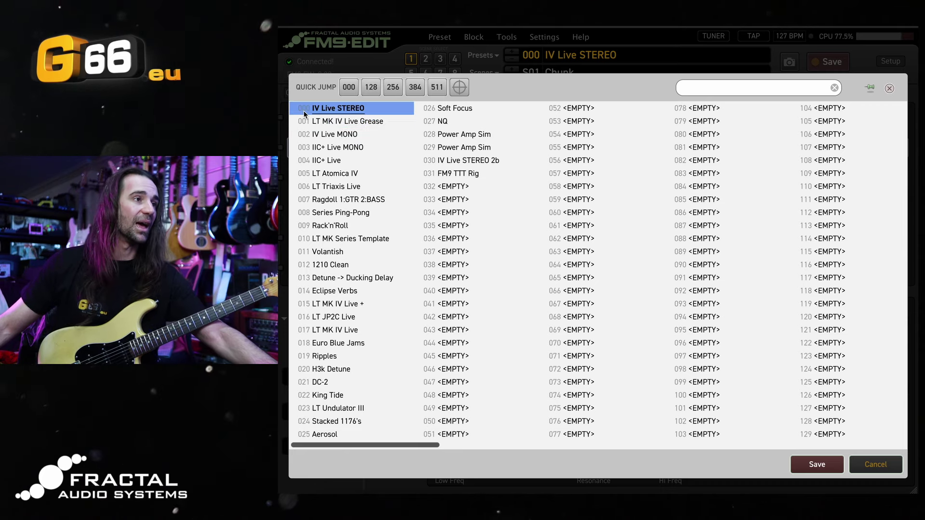
{"action": "key", "text": "Down"}
{"action": "key", "text": "Up"}
{"action": "left_click", "coordinate": [304, 135], "text": "shift"}
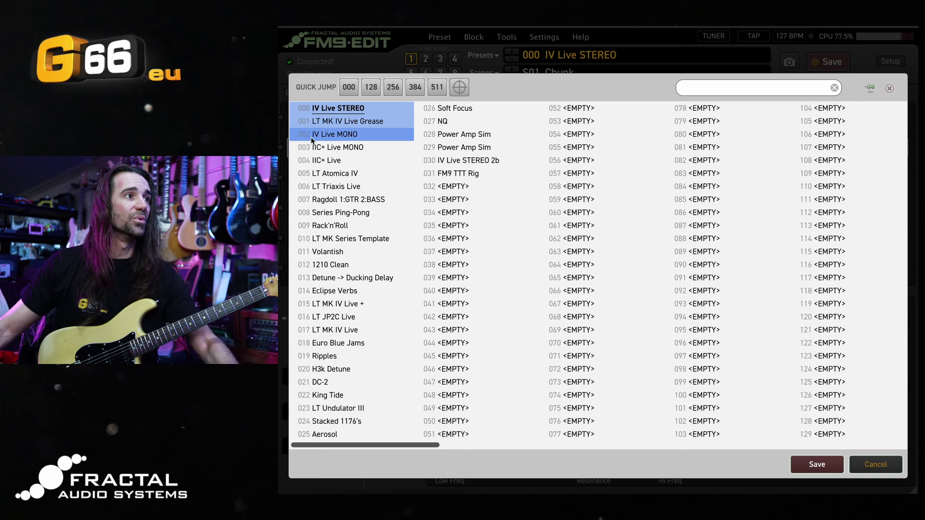
{"action": "left_click", "coordinate": [818, 463]}
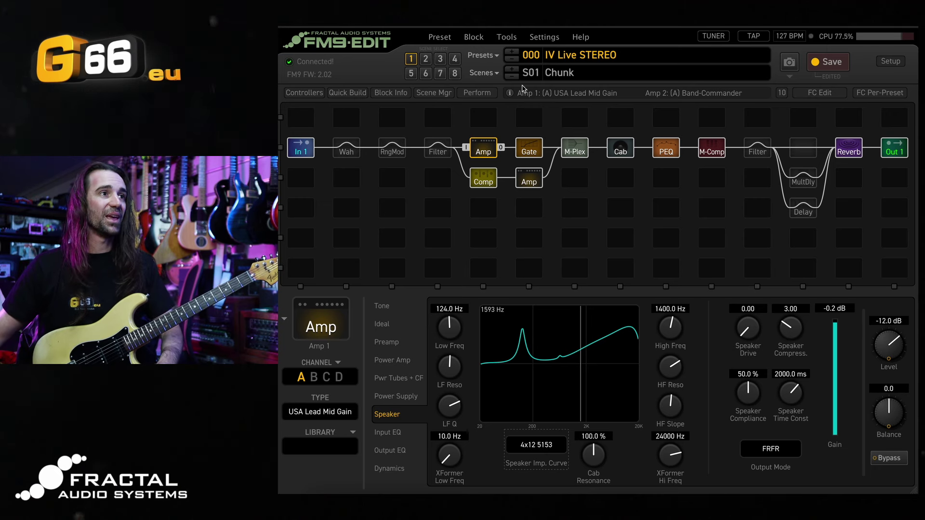
Load preset 001 and check Amp 1's speaker impedance curve on channels D, C and A, plus its tone controls.
{"action": "left_click", "coordinate": [511, 54]}
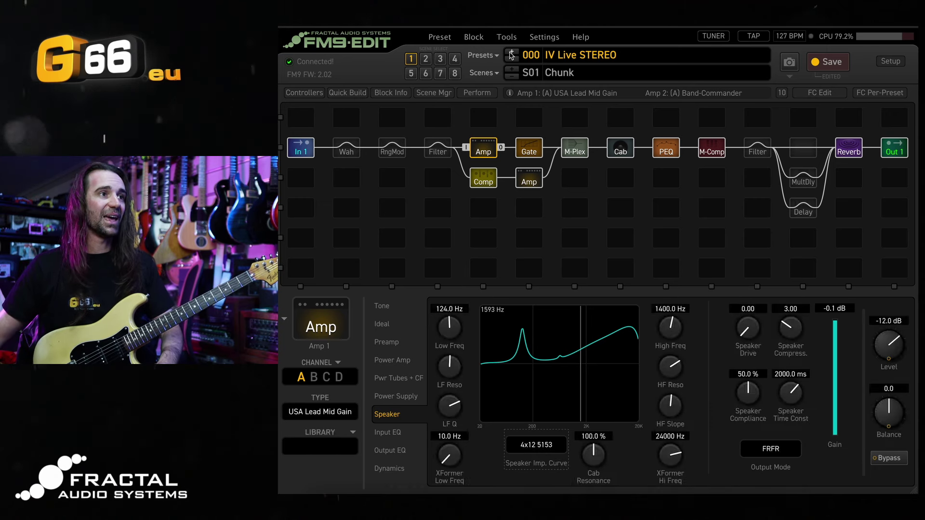
{"action": "left_click", "coordinate": [524, 154]}
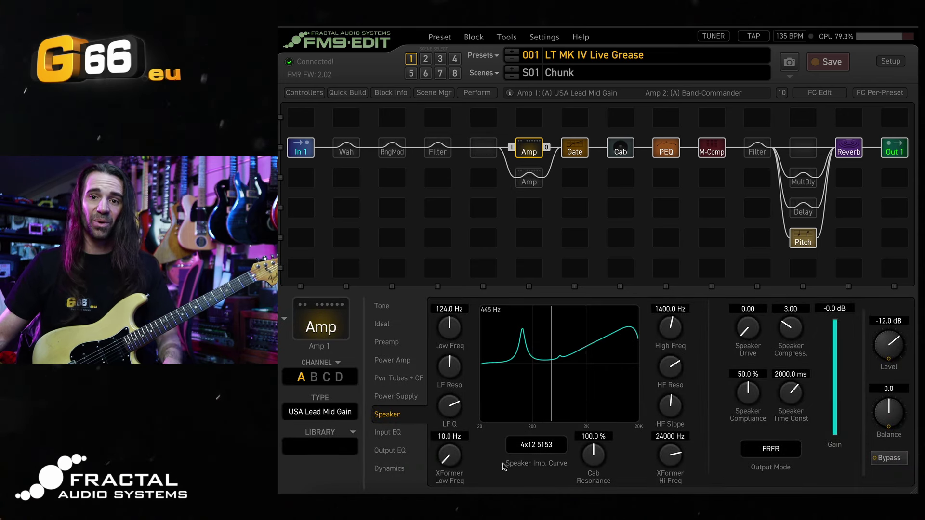
{"action": "left_click", "coordinate": [340, 378]}
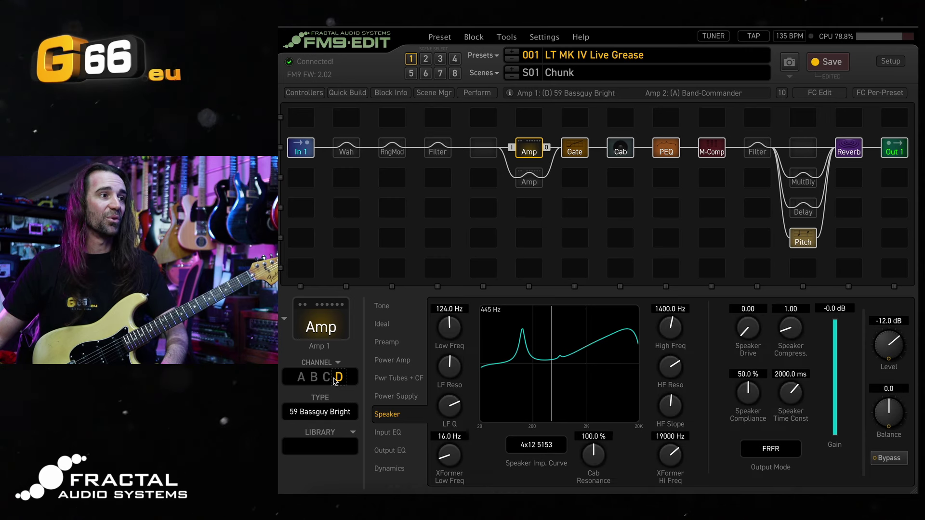
{"action": "left_click", "coordinate": [326, 378]}
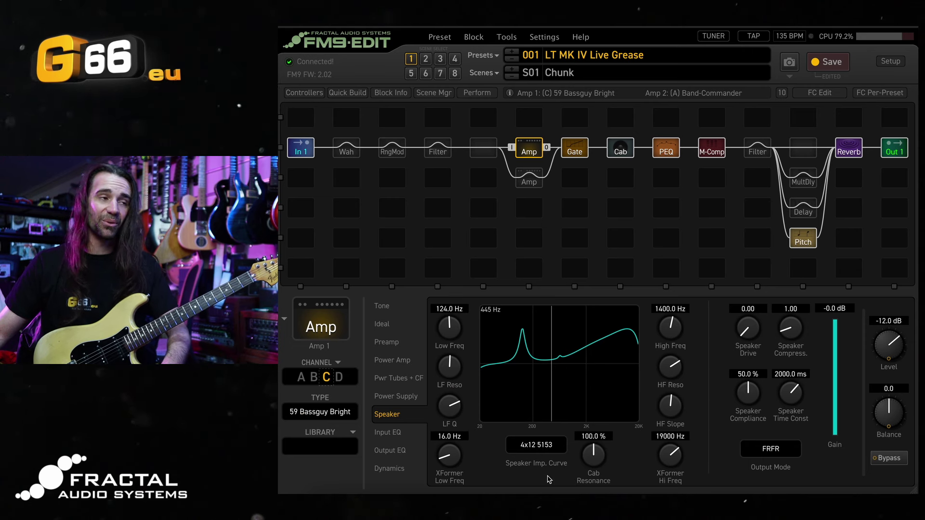
{"action": "left_click", "coordinate": [301, 378]}
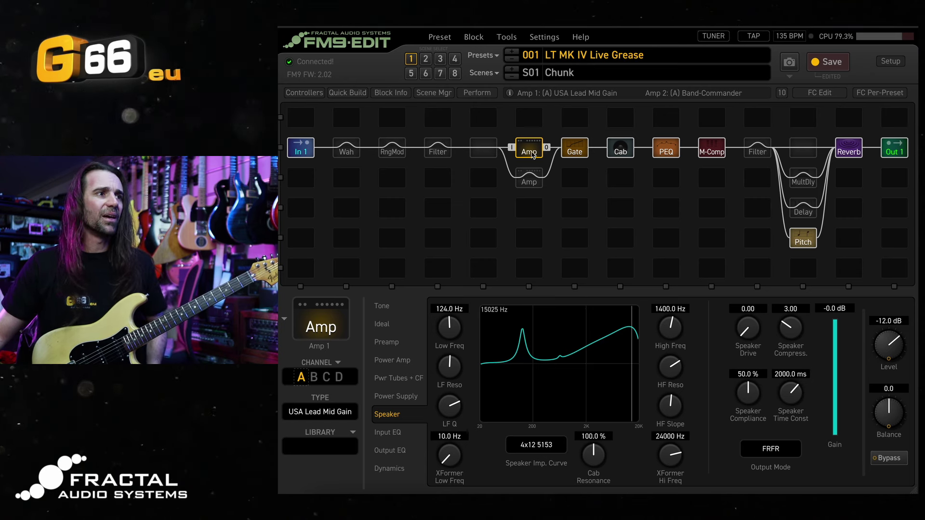
{"action": "left_click", "coordinate": [391, 307]}
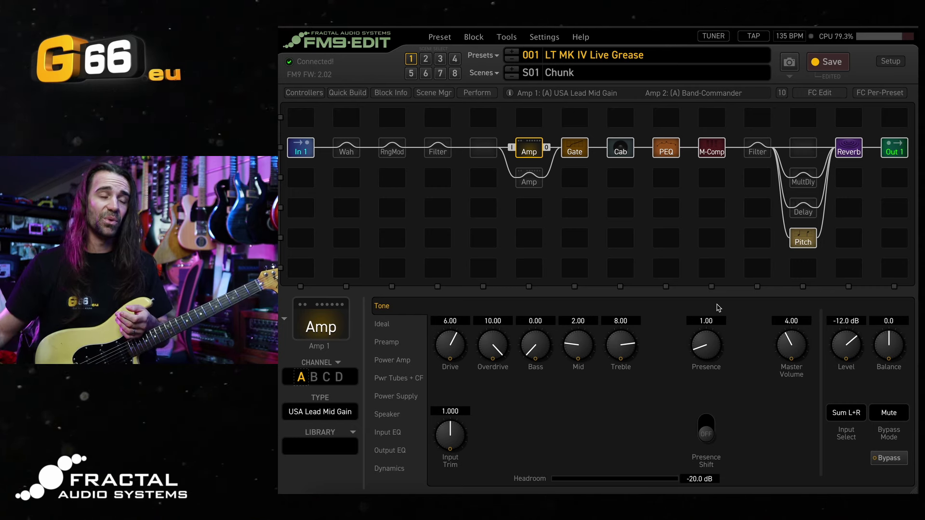
Save only the current channel of the IV Live STEREO preset's Multitap Delay to the block library as Chorus Delay.
{"action": "left_click", "coordinate": [803, 182]}
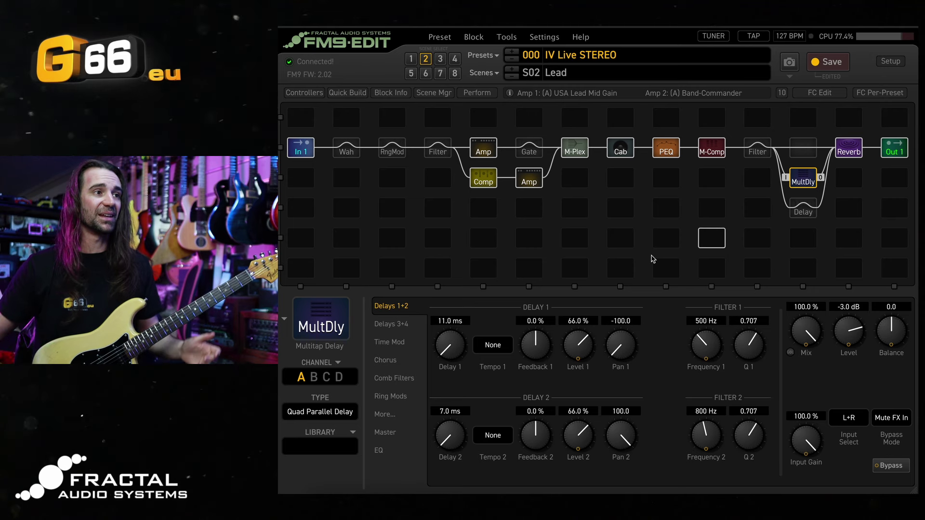
{"action": "left_click", "coordinate": [404, 325]}
{"action": "left_click", "coordinate": [406, 306]}
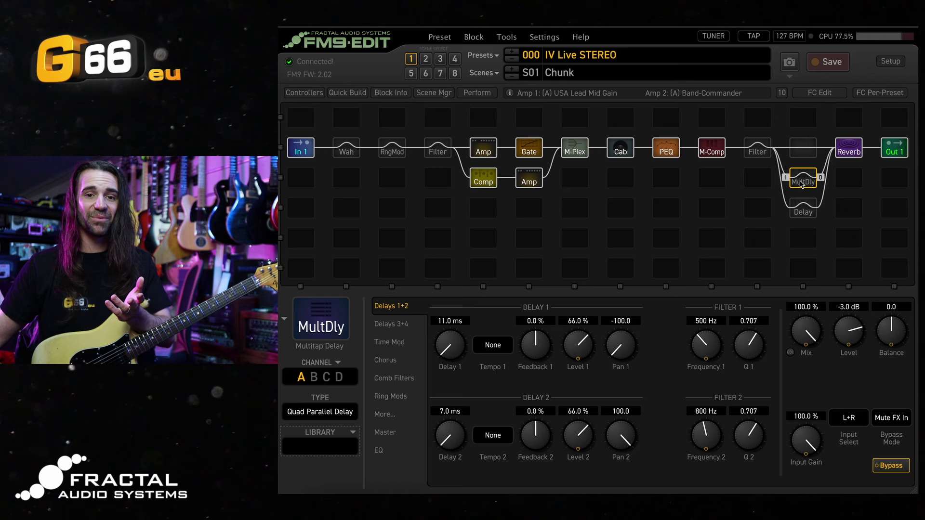
{"action": "left_click", "coordinate": [354, 434]}
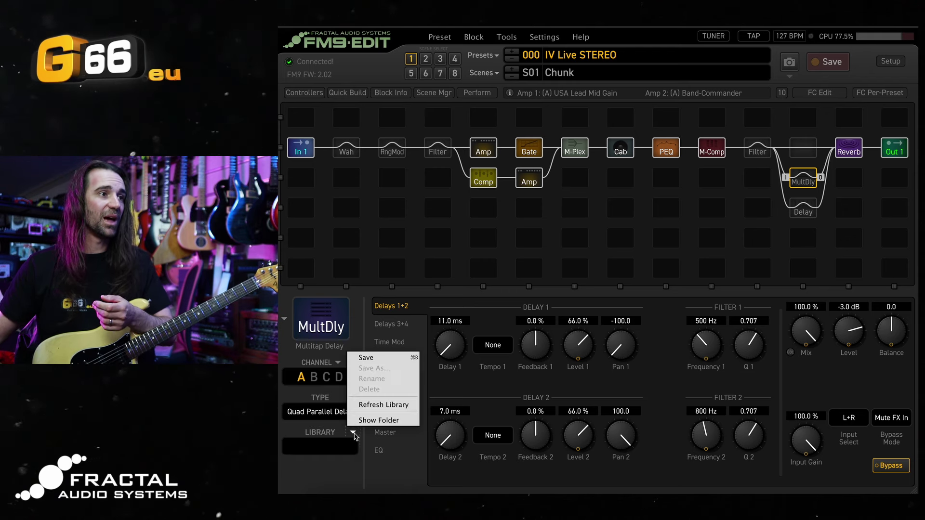
{"action": "left_click", "coordinate": [374, 361]}
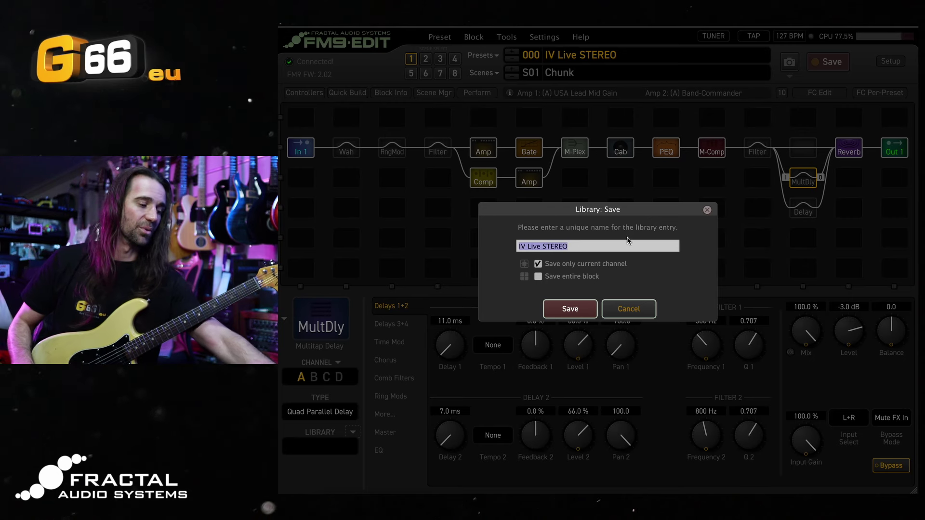
{"action": "type", "text": "C"}
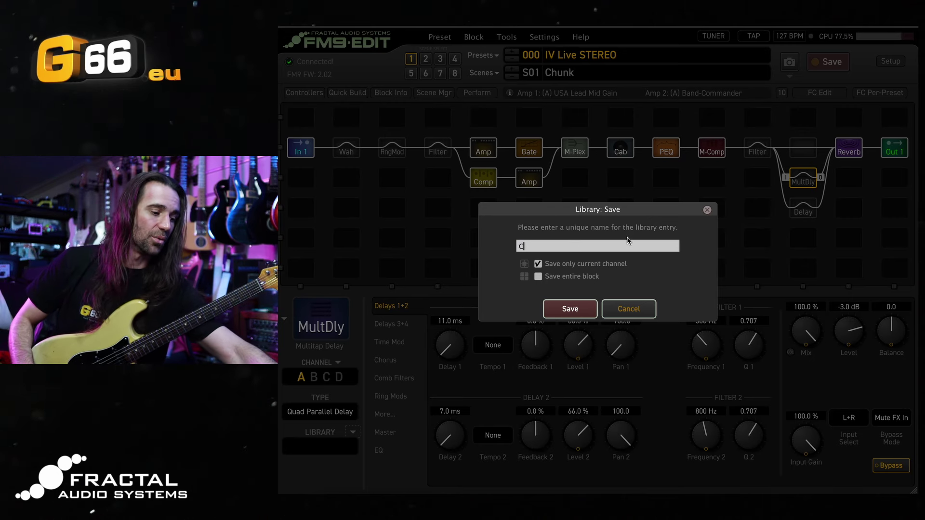
{"action": "type", "text": "horus"}
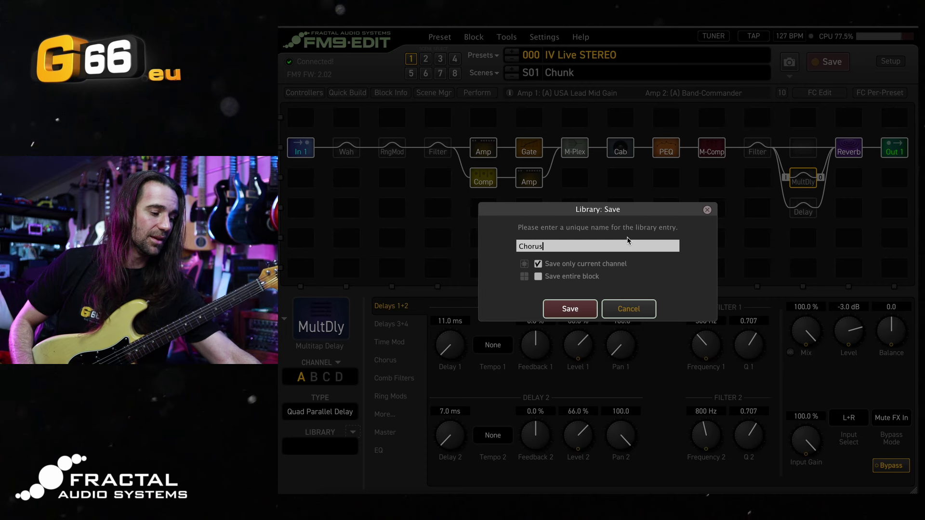
{"action": "type", "text": " Delay"}
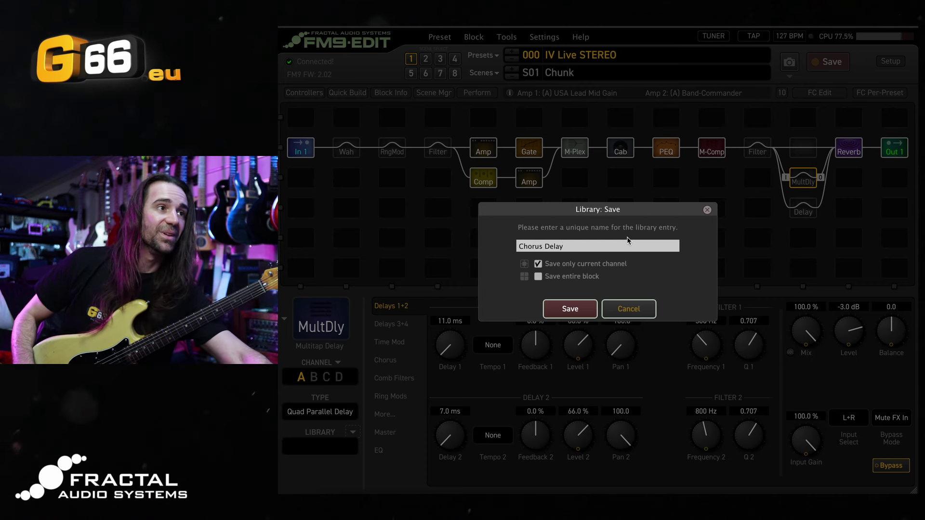
{"action": "key", "text": "Return"}
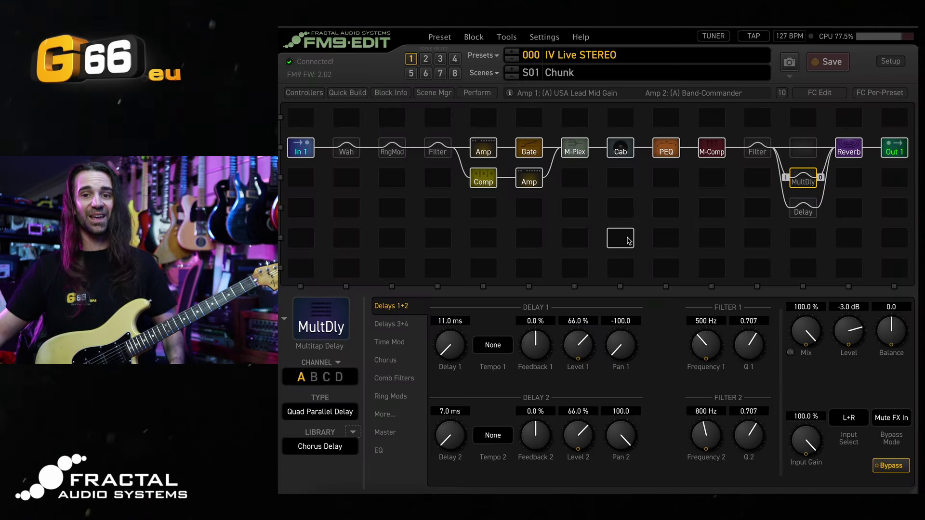
Load preset 011 Volantish and apply the Chorus Delay library entry to its Multitap Delay block.
{"action": "left_click", "coordinate": [493, 58]}
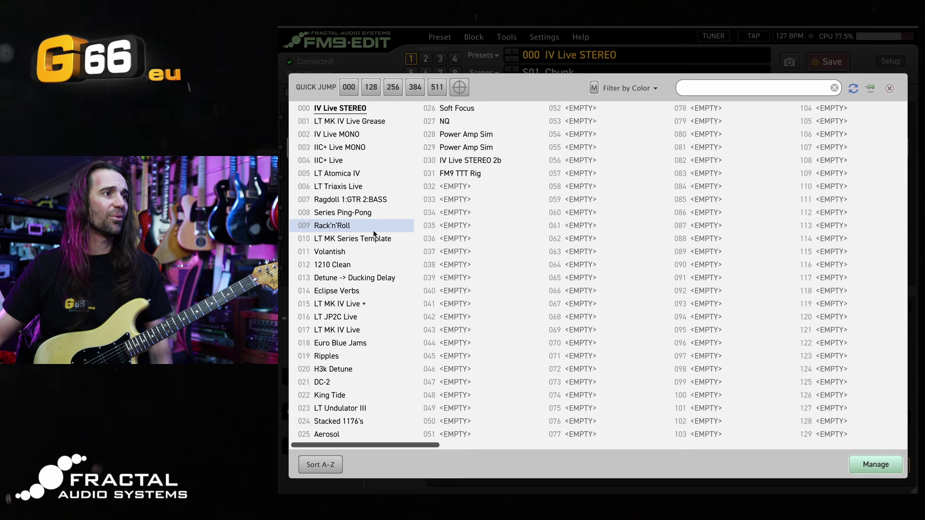
{"action": "left_click", "coordinate": [371, 253]}
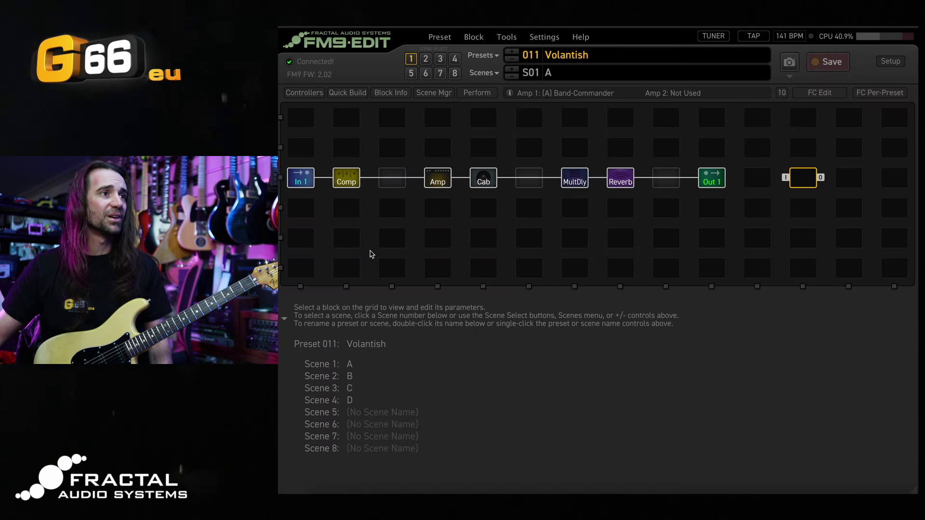
{"action": "left_click", "coordinate": [574, 182]}
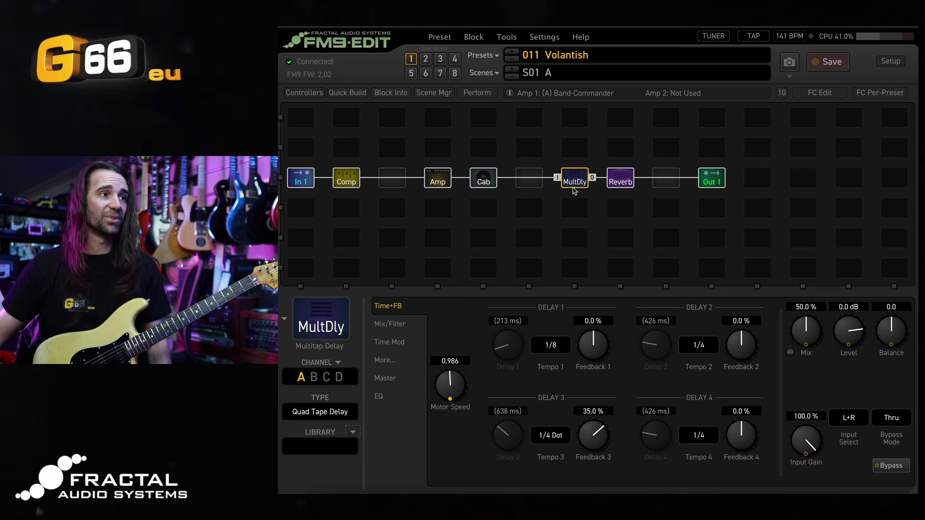
{"action": "left_click", "coordinate": [346, 449]}
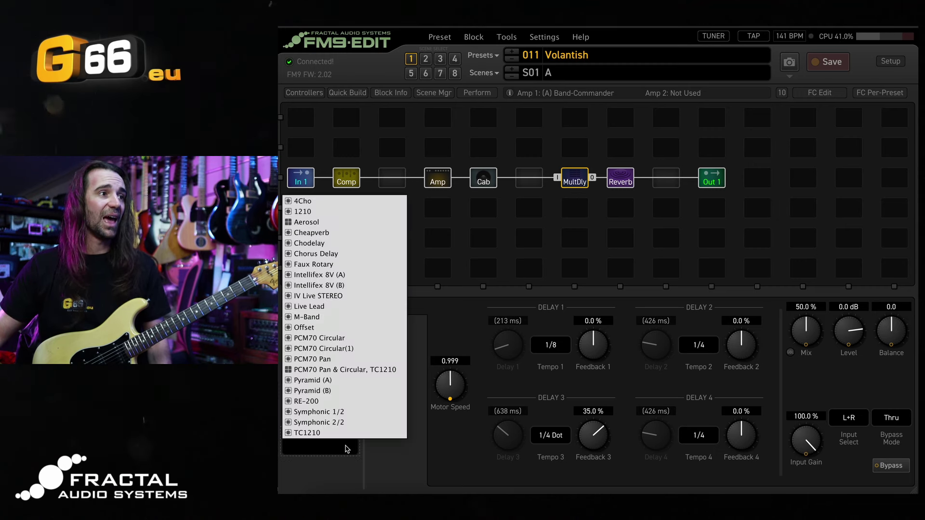
{"action": "left_click", "coordinate": [339, 254]}
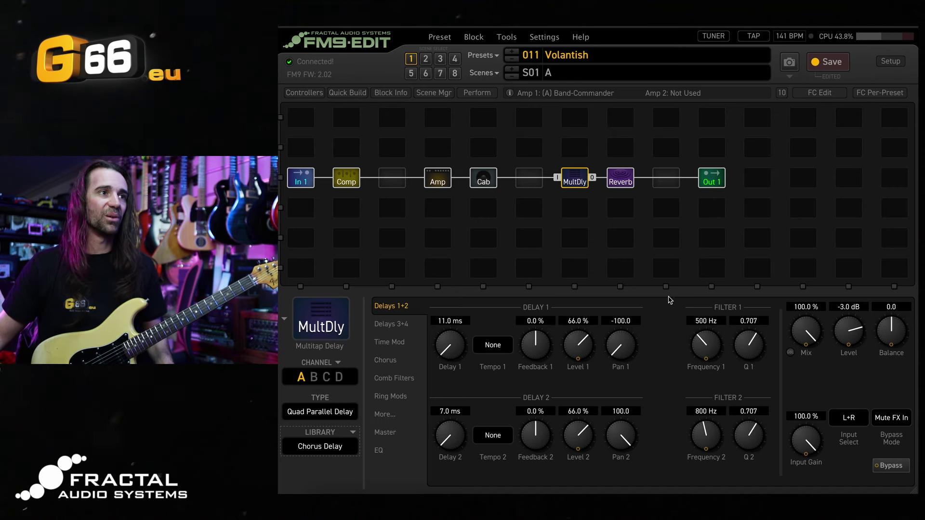
Move the Multitap Delay one row up and connect its output to the Reverb, placing it parallel to the main signal path.
{"action": "left_click", "coordinate": [559, 176]}
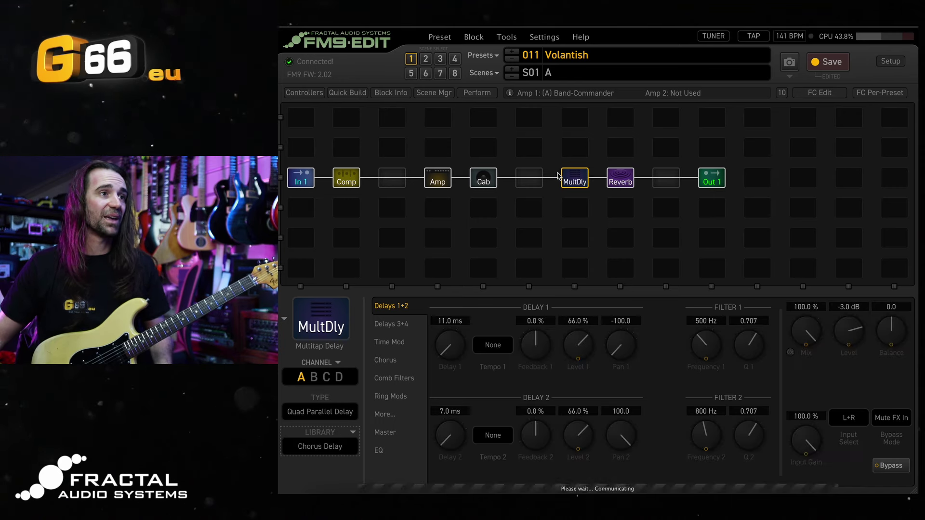
{"action": "left_click_drag", "start_coordinate": [559, 176], "coordinate": [559, 148]}
{"action": "left_click", "coordinate": [604, 178]}
{"action": "left_click", "coordinate": [593, 148]}
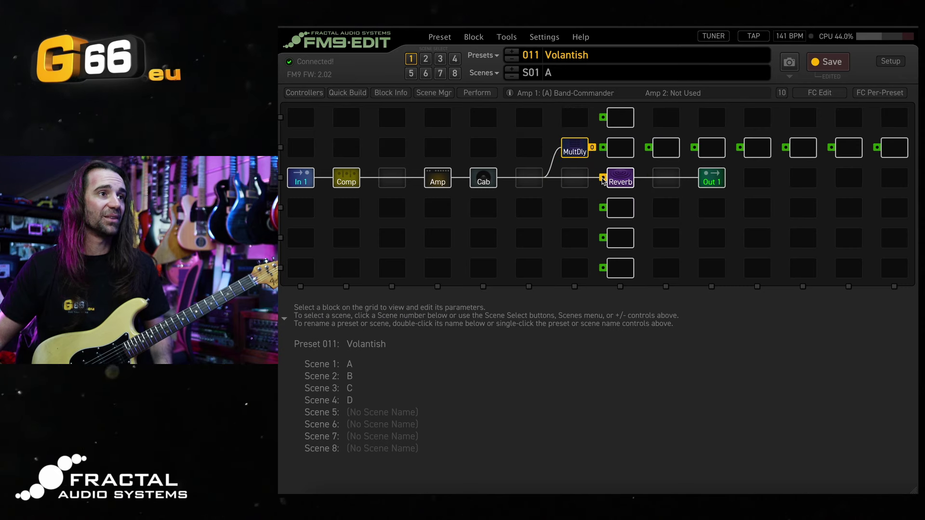
{"action": "left_click", "coordinate": [603, 179]}
{"action": "left_click", "coordinate": [577, 156]}
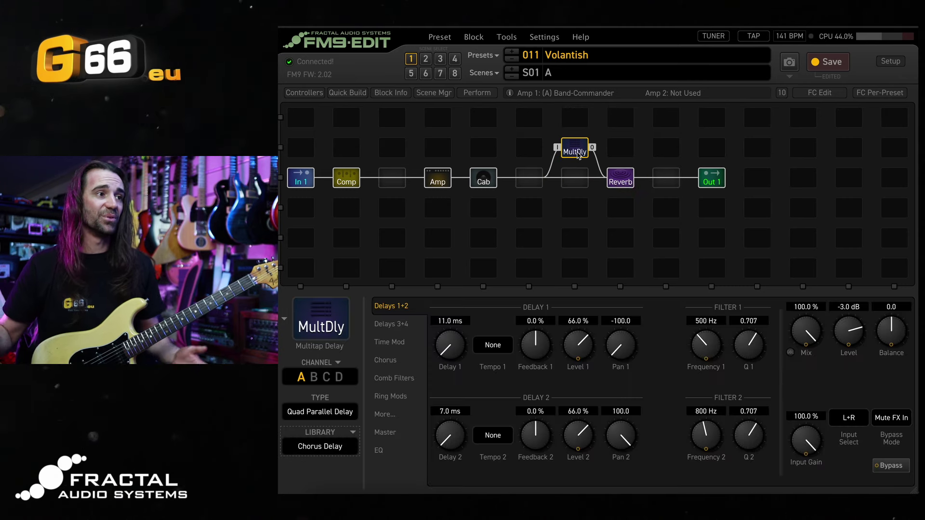